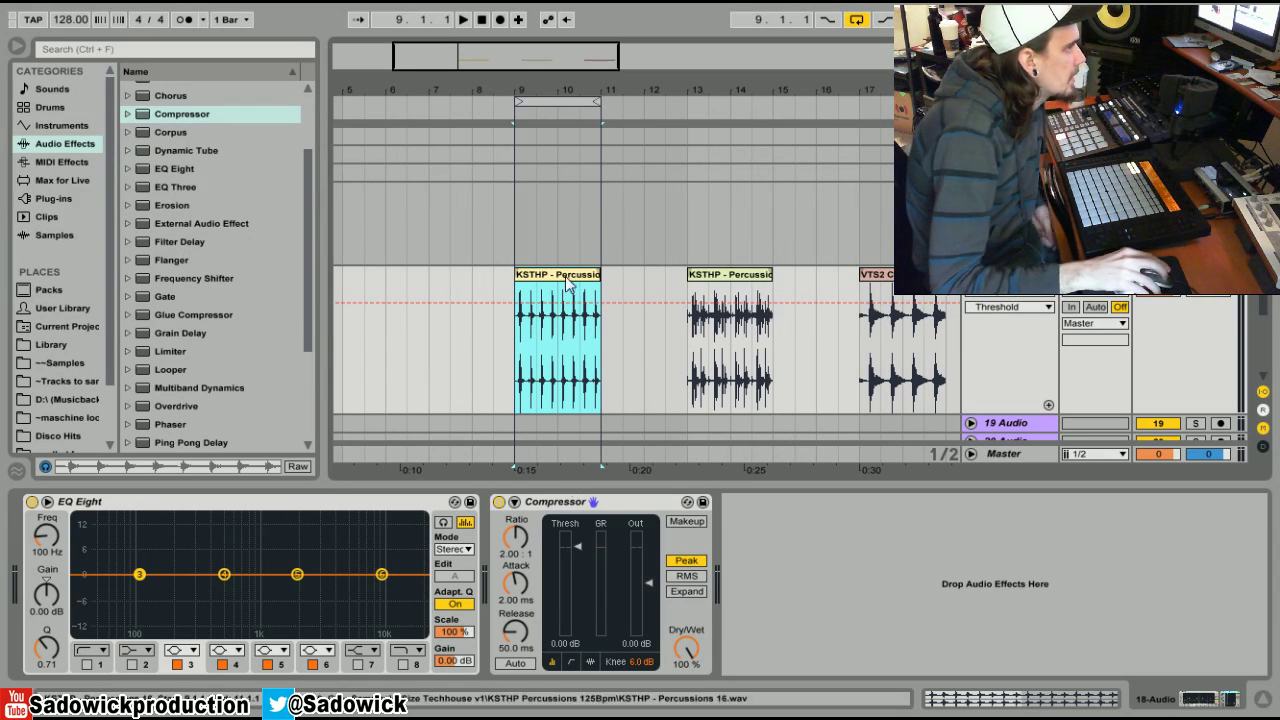
- Play the looped KSTHP - Percussions 16 clip to hear it before compression, then stop playback
drag(570, 82, 570, 110)
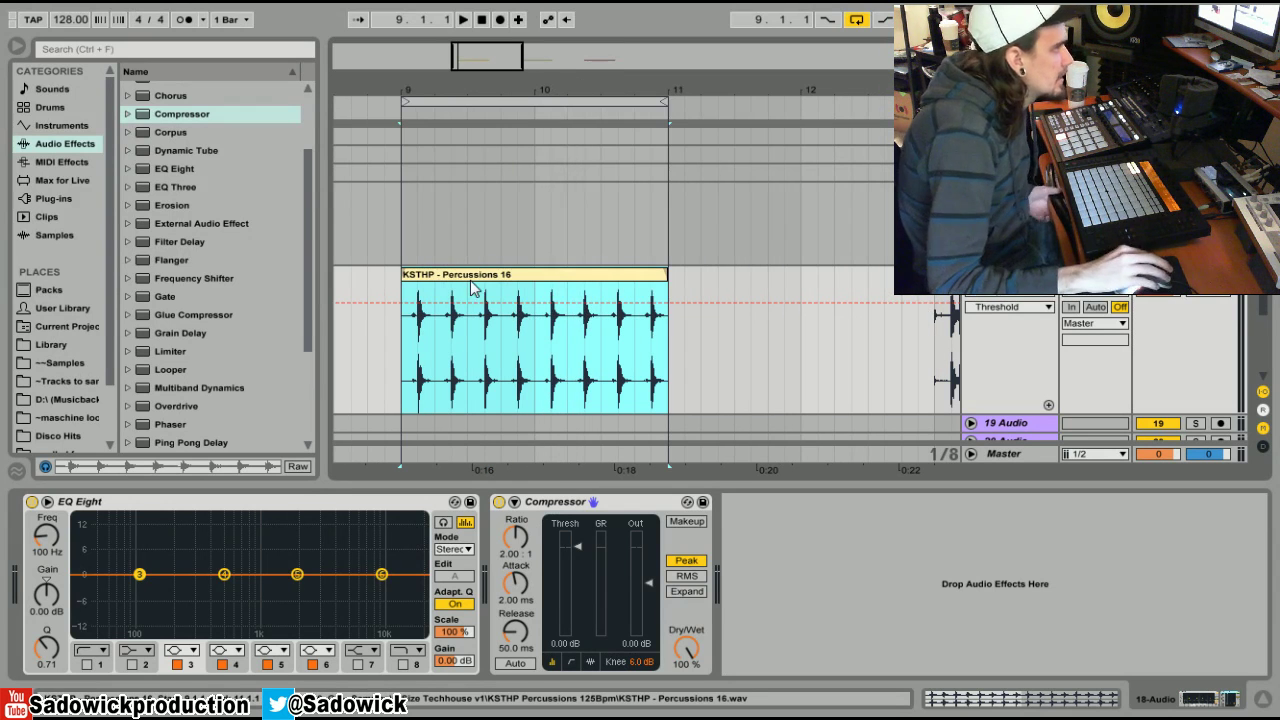
key(space)
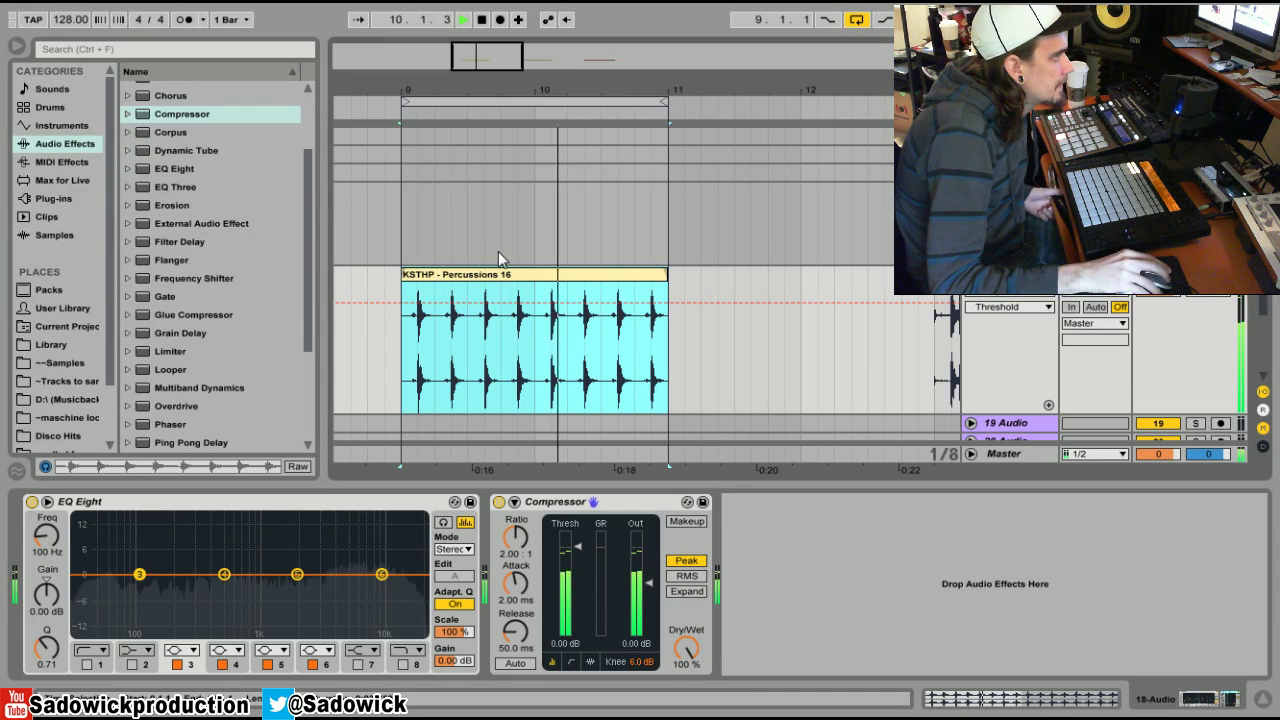
key(space)
drag(425, 92, 458, 89)
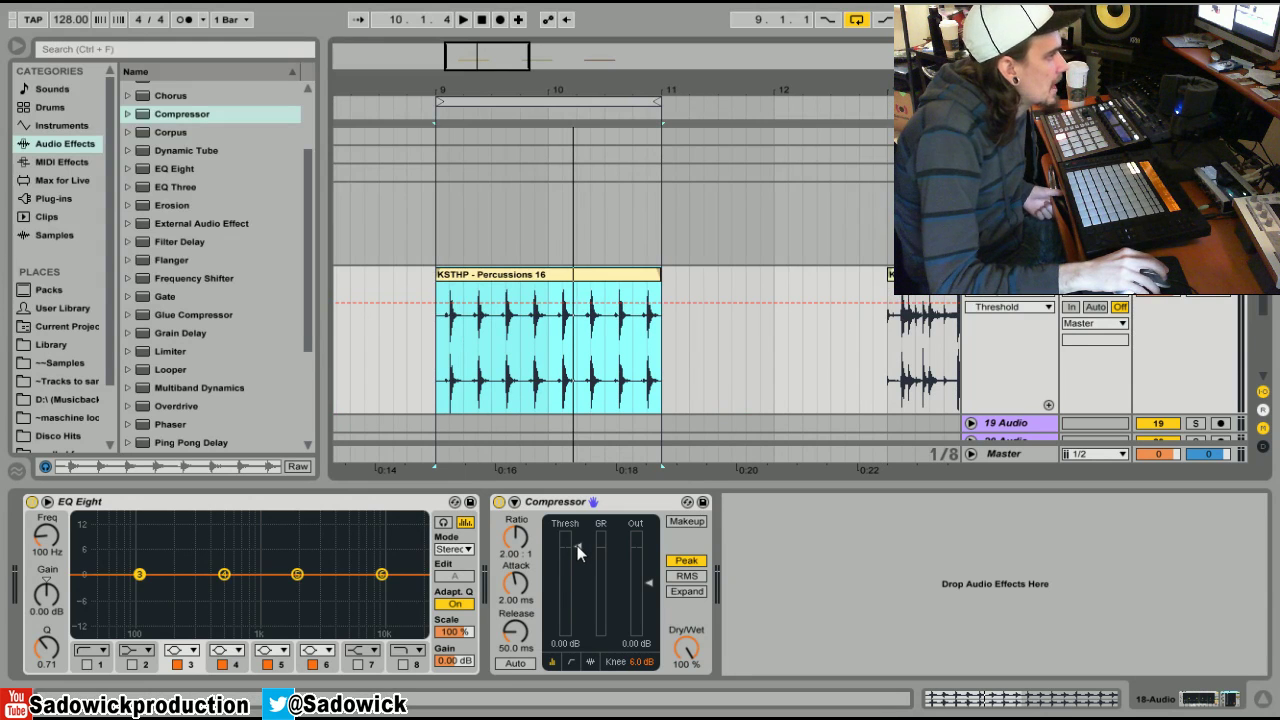
- Lower the Compressor's threshold to -19.6 dB and its attack to 0.01 ms for the Percussions 16 loop
key(space)
drag(577, 548, 577, 597)
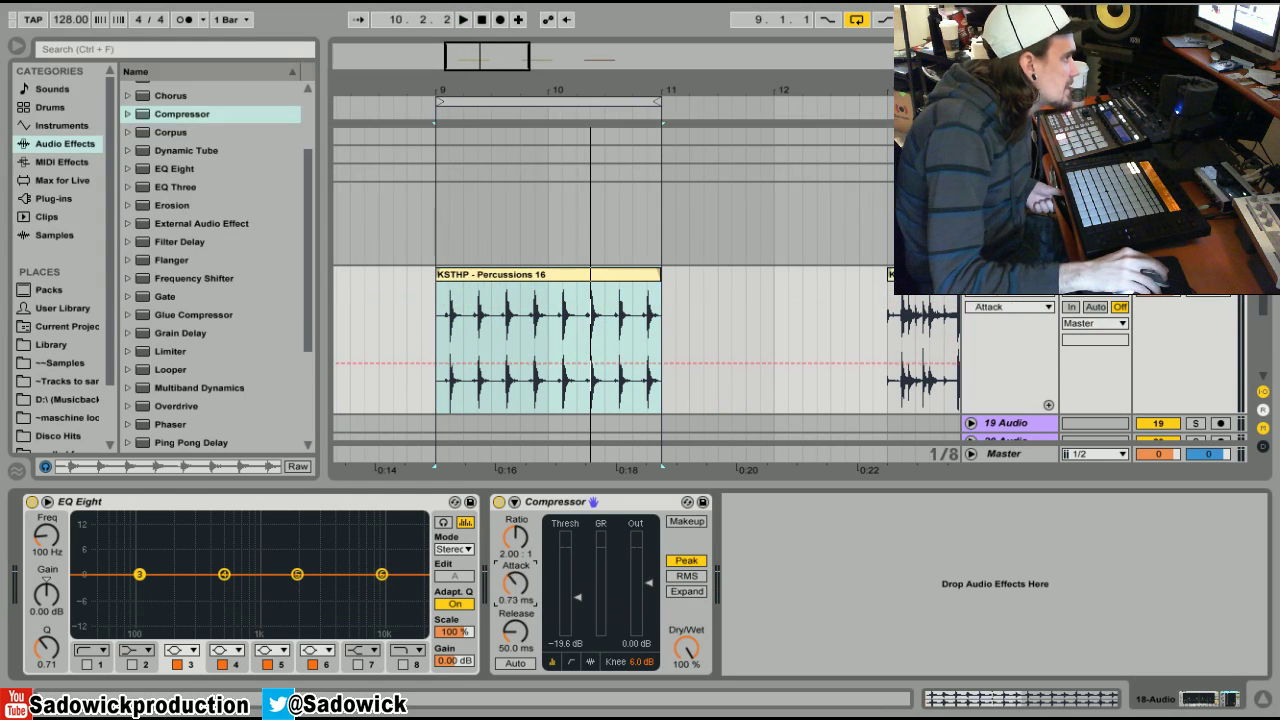
drag(516, 584, 516, 600)
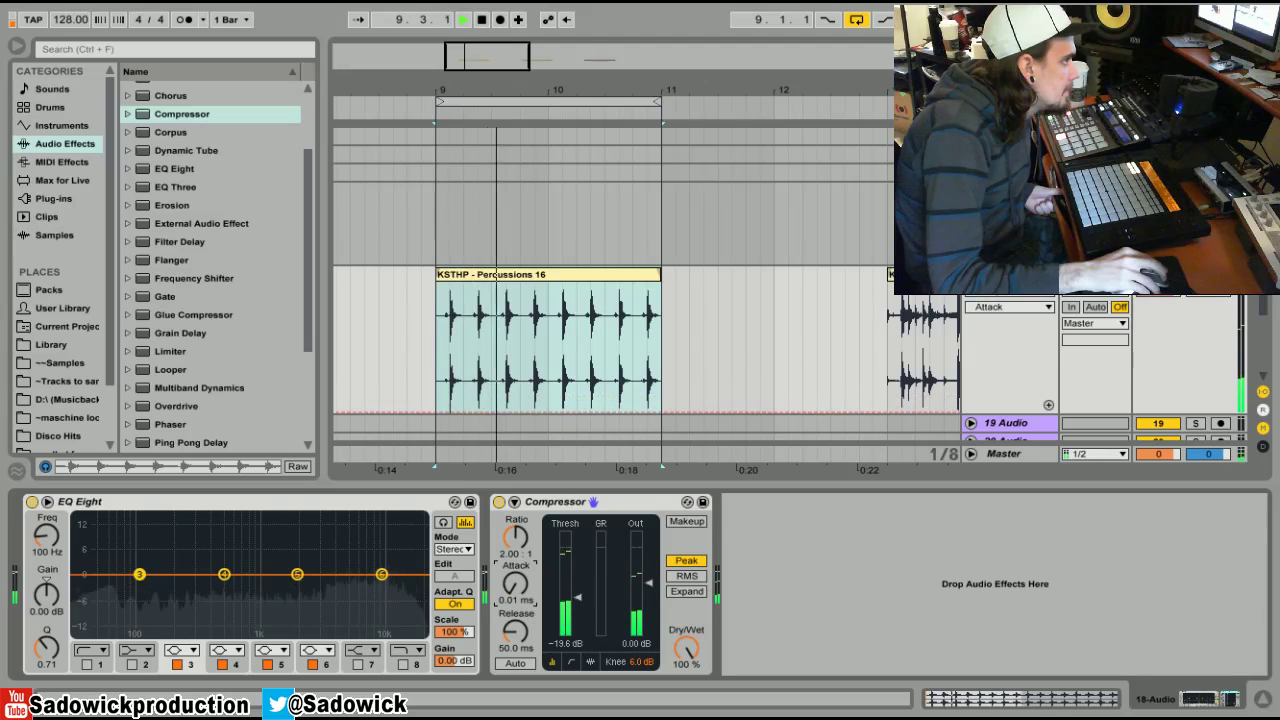
- Compare the loop with the Compressor bypassed and active, and set the threshold to -13.4 dB
click(498, 502)
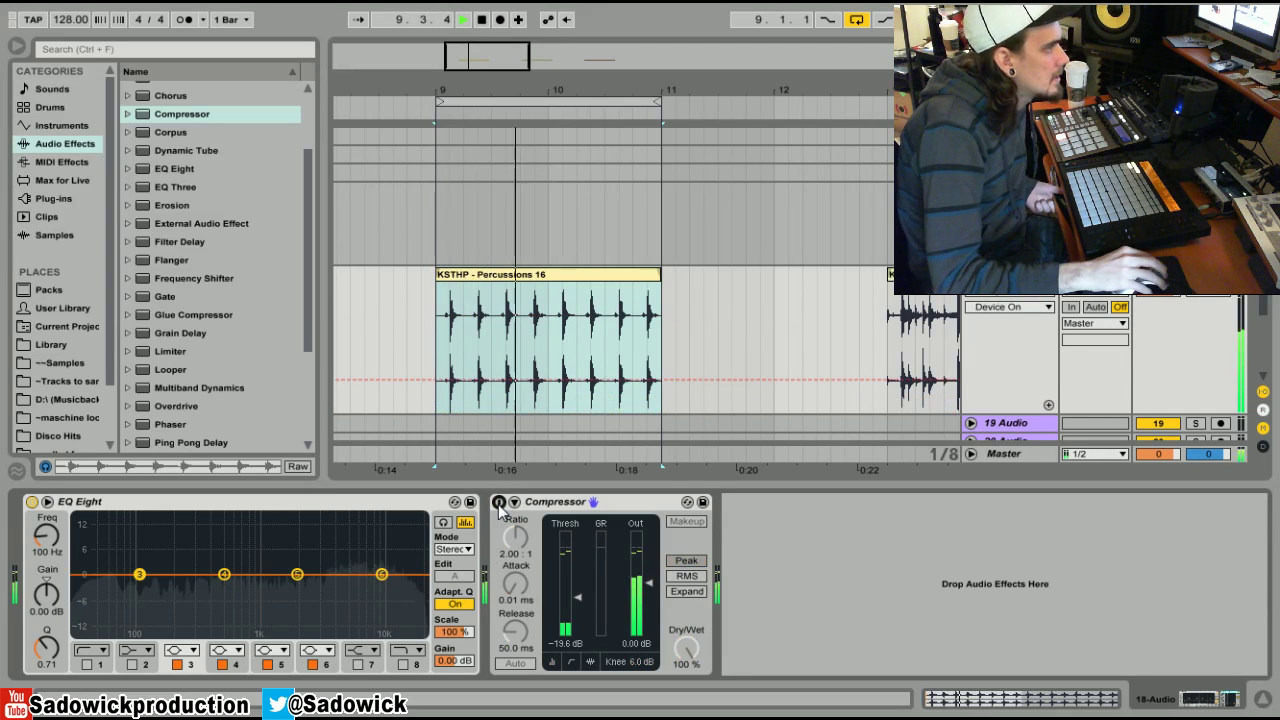
click(498, 503)
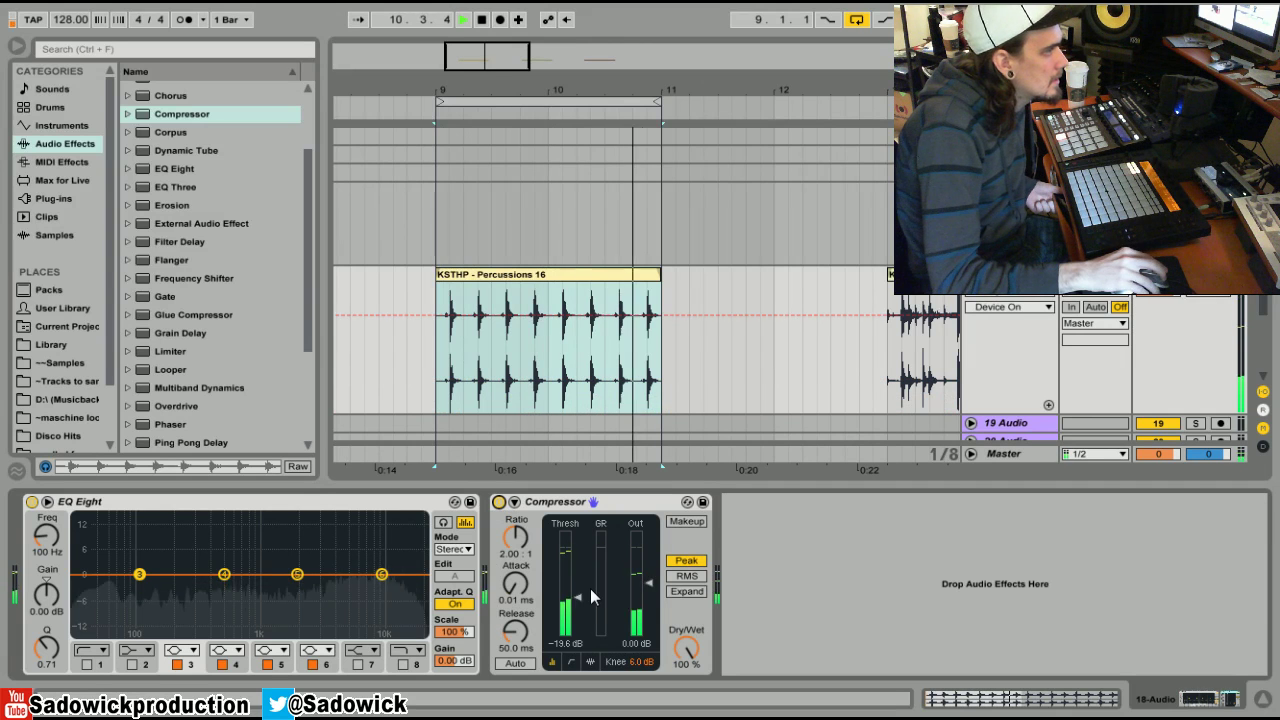
drag(578, 602, 578, 608)
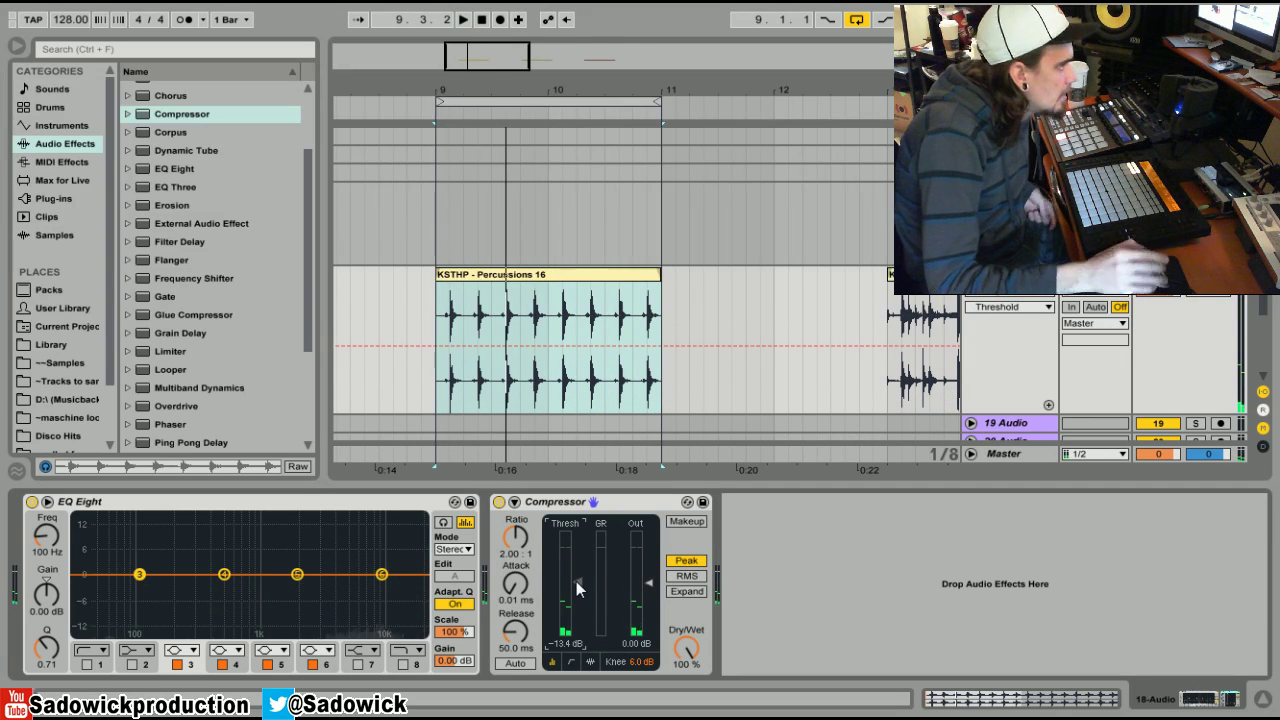
- Switch the Compressor to its activity view and play the loop to check the gain reduction curve
click(572, 661)
click(590, 661)
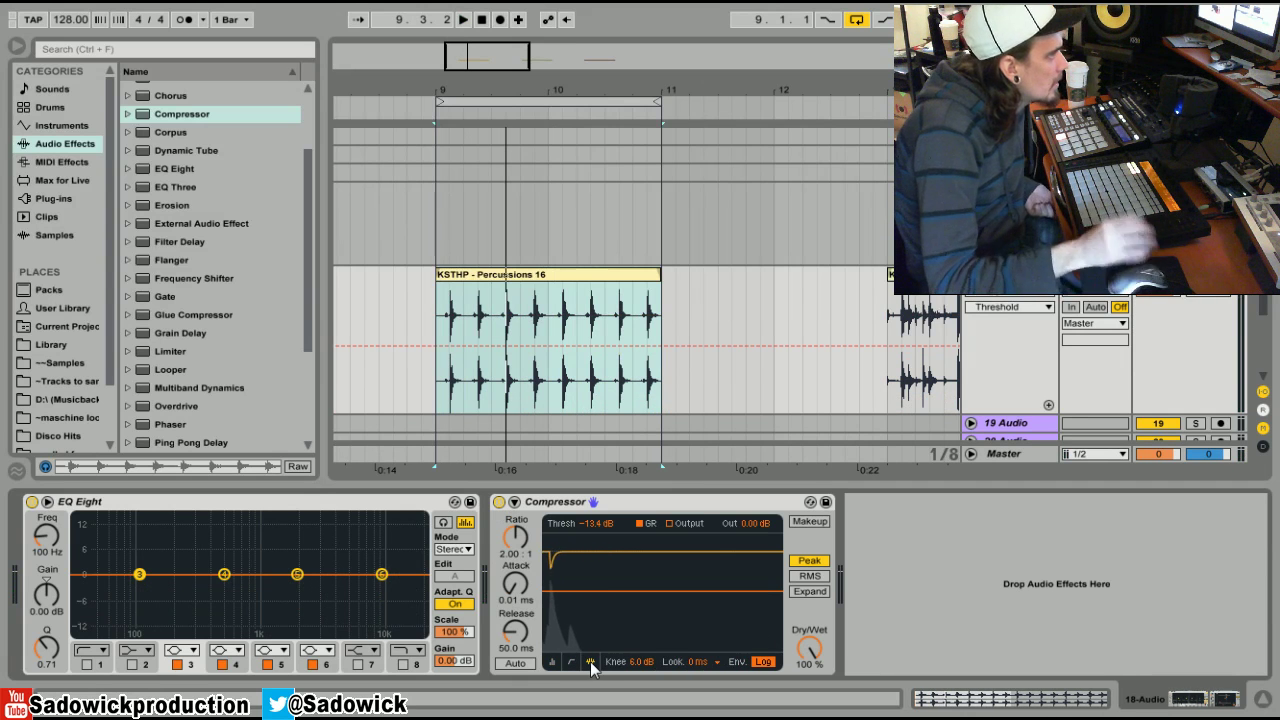
key(space)
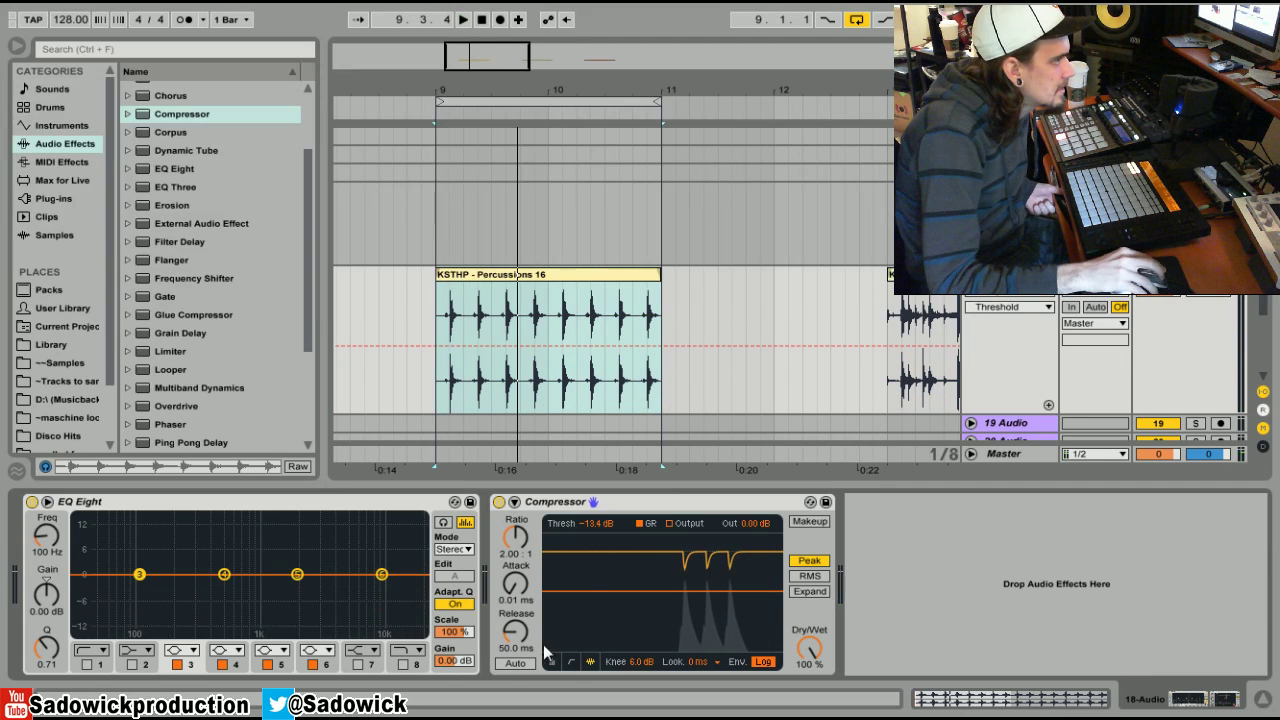
- Set the Compressor's release to 113 ms and compare the playing loop with the device bypassed and active
drag(507, 637, 507, 606)
key(space)
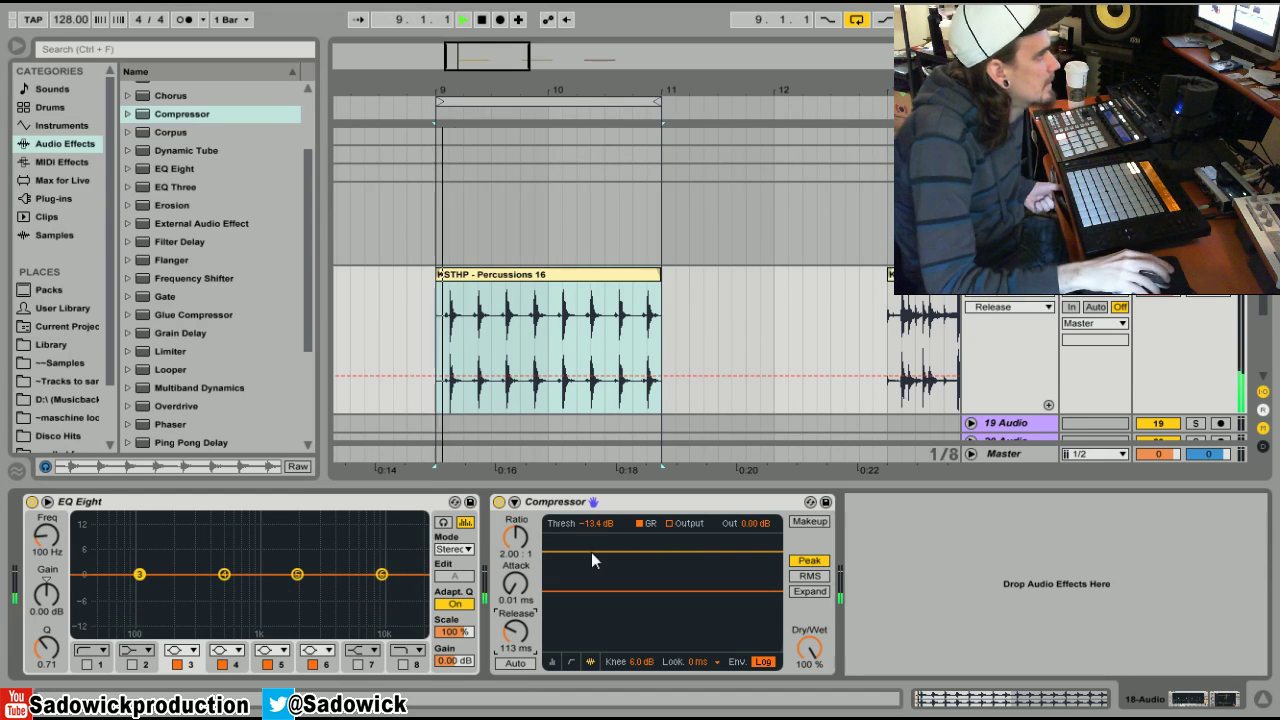
key(space)
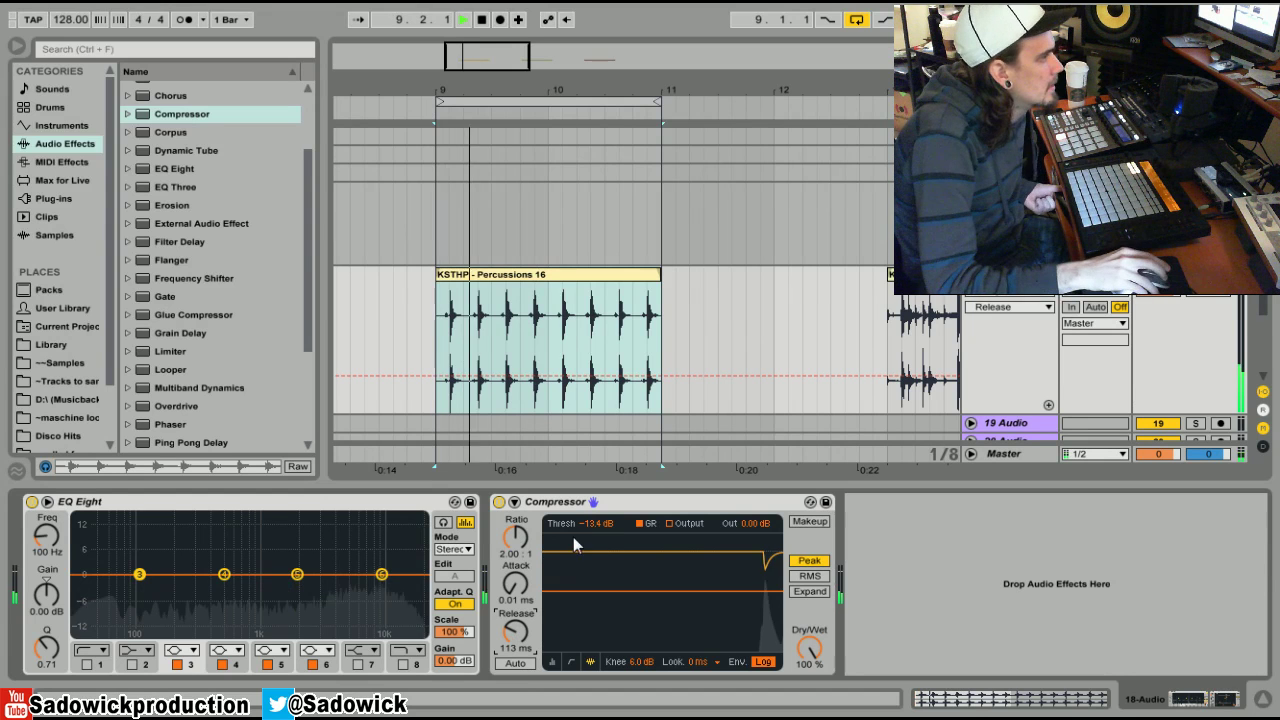
click(499, 502)
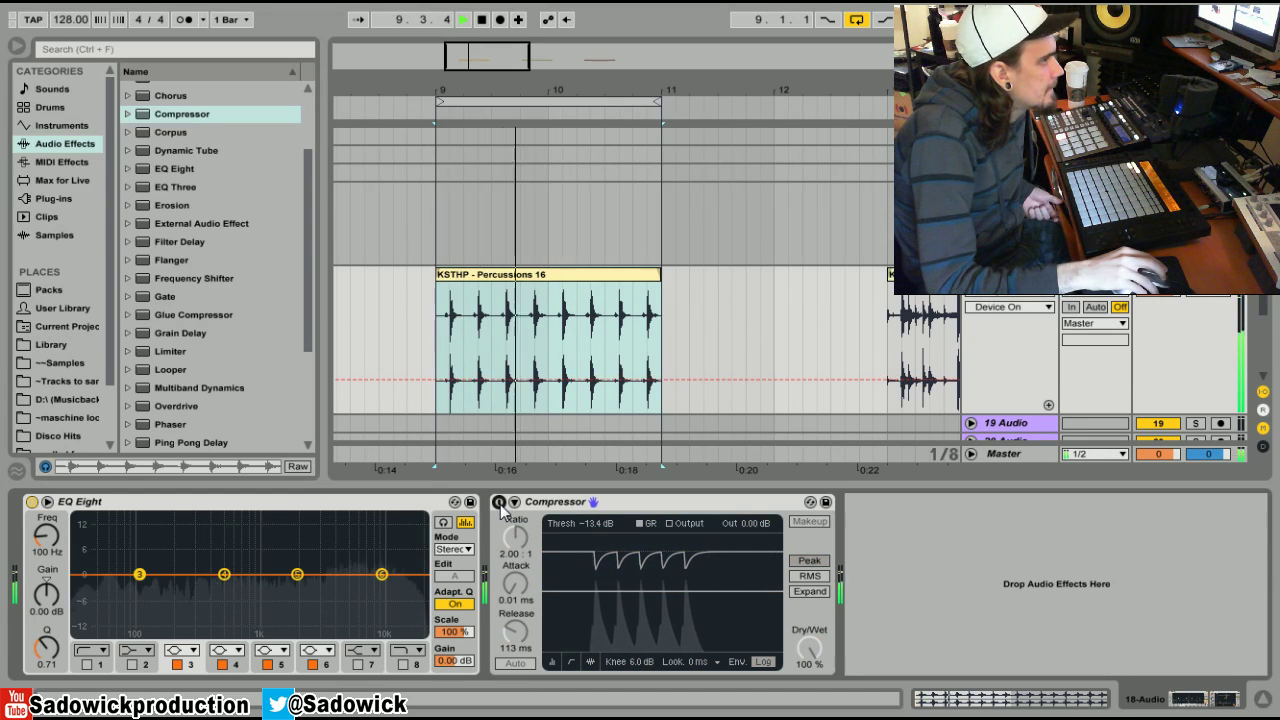
click(499, 502)
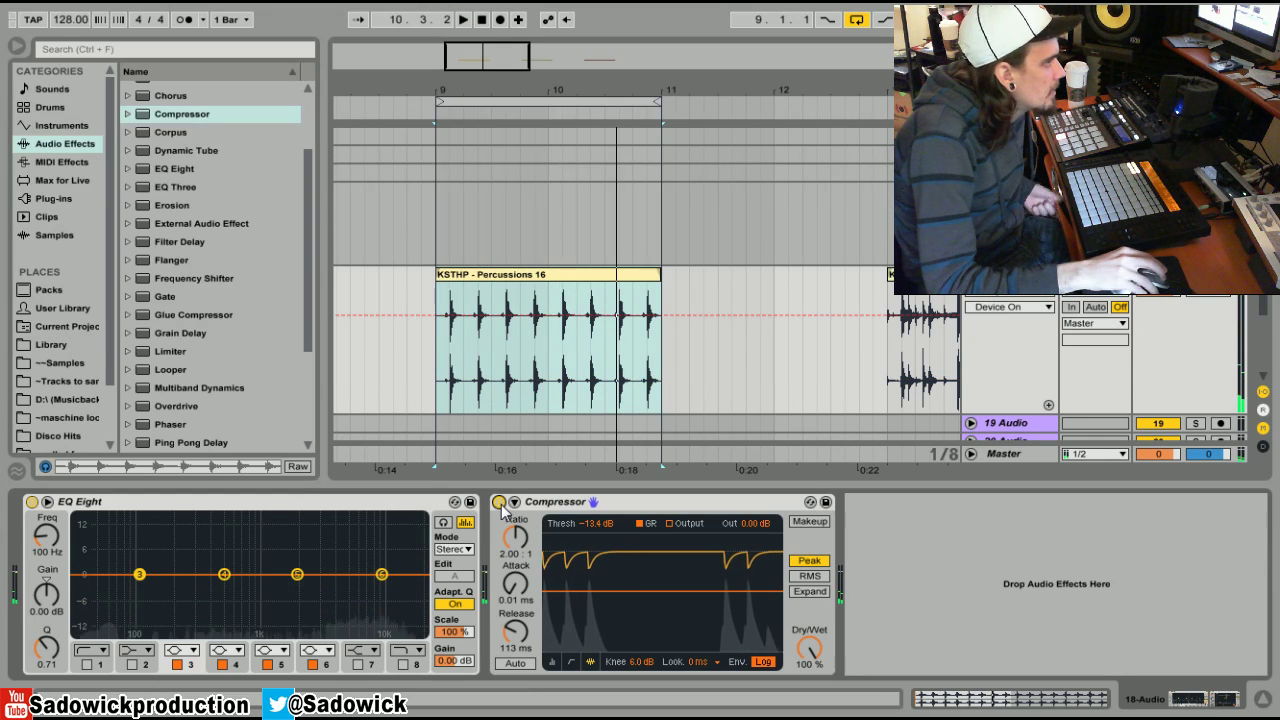
- Raise the Compressor's output gain to 3.38 dB and play the loop
click(755, 523)
drag(755, 523, 755, 489)
key(space)
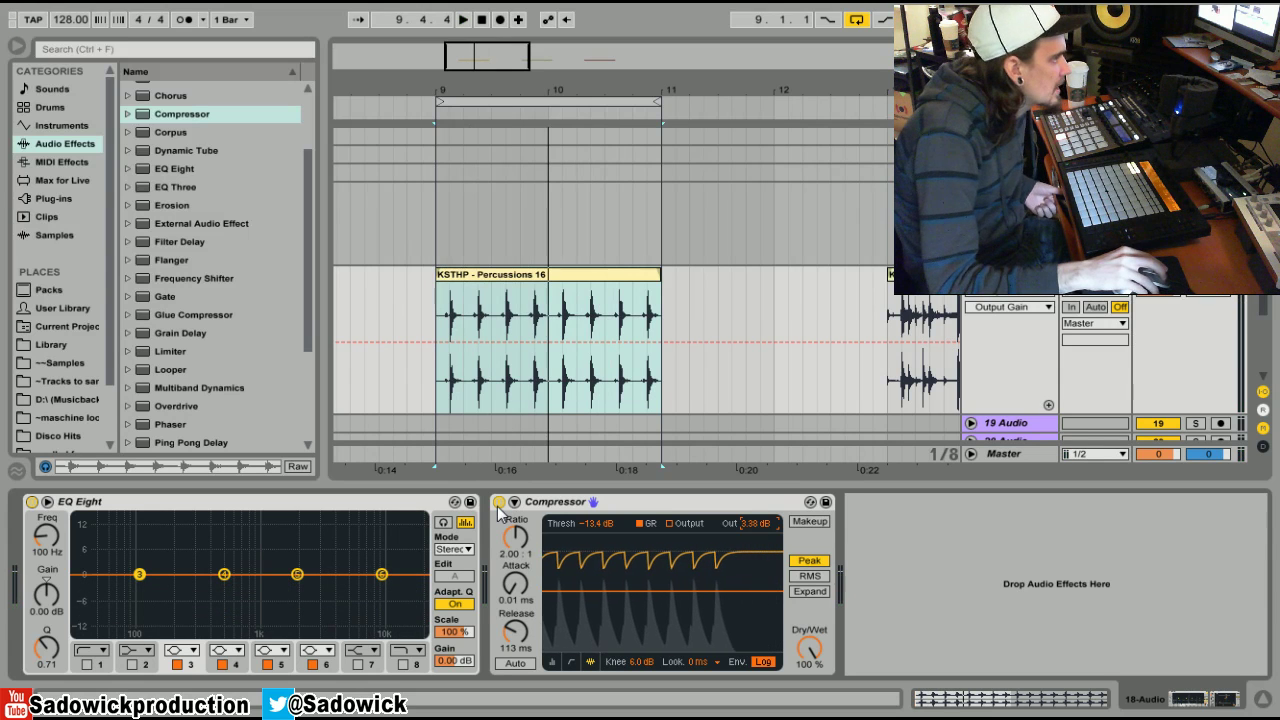
- Bypass and re-enable the Compressor repeatedly during playback to compare the gain-compensated sound with the original
click(498, 503)
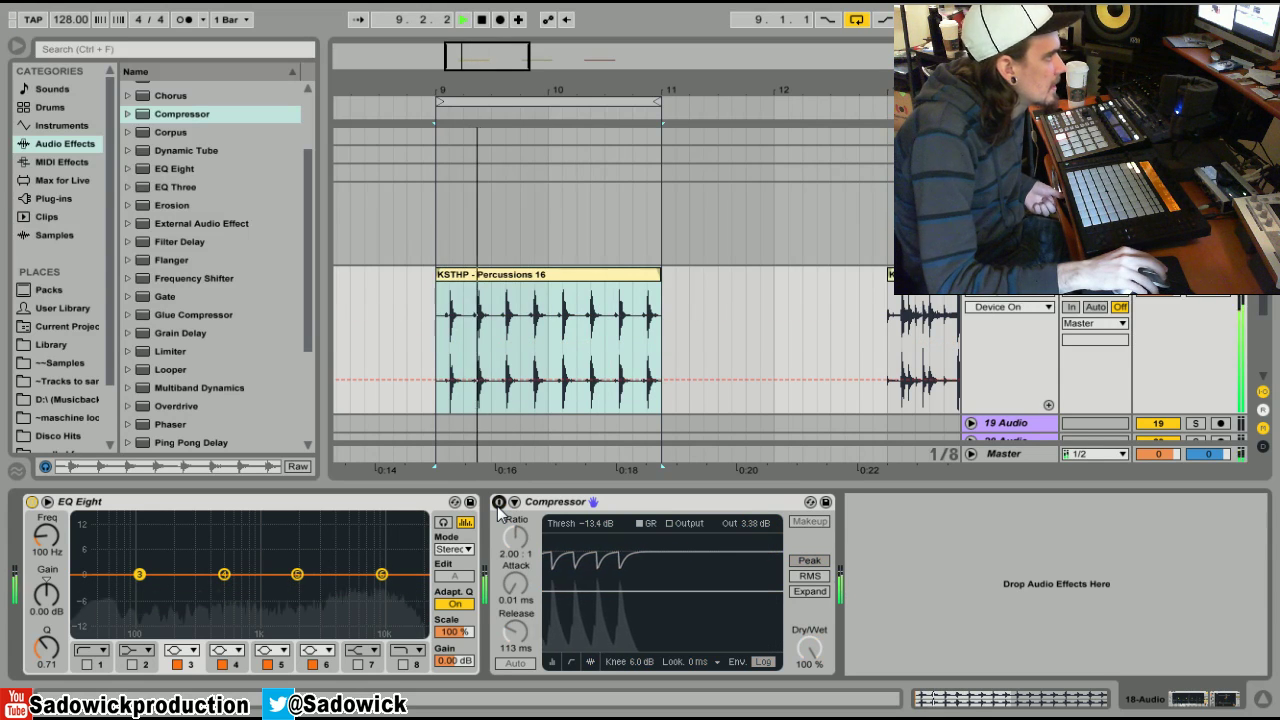
click(498, 503)
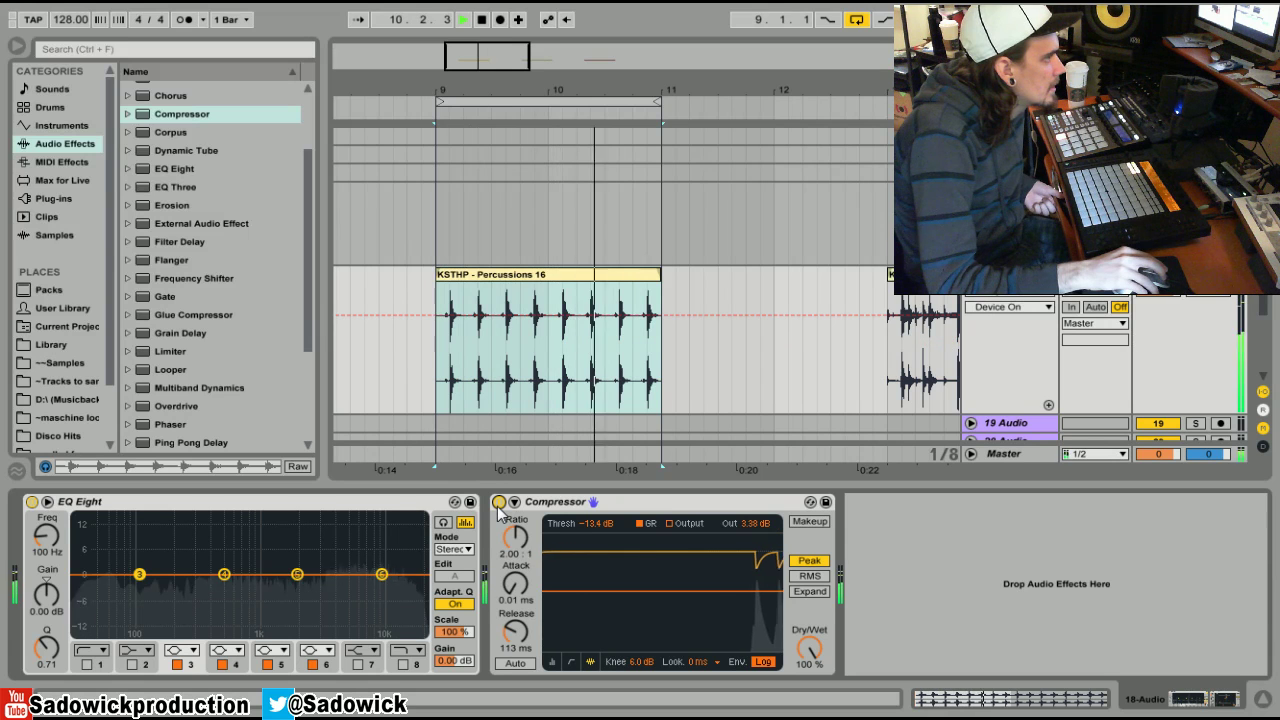
click(498, 503)
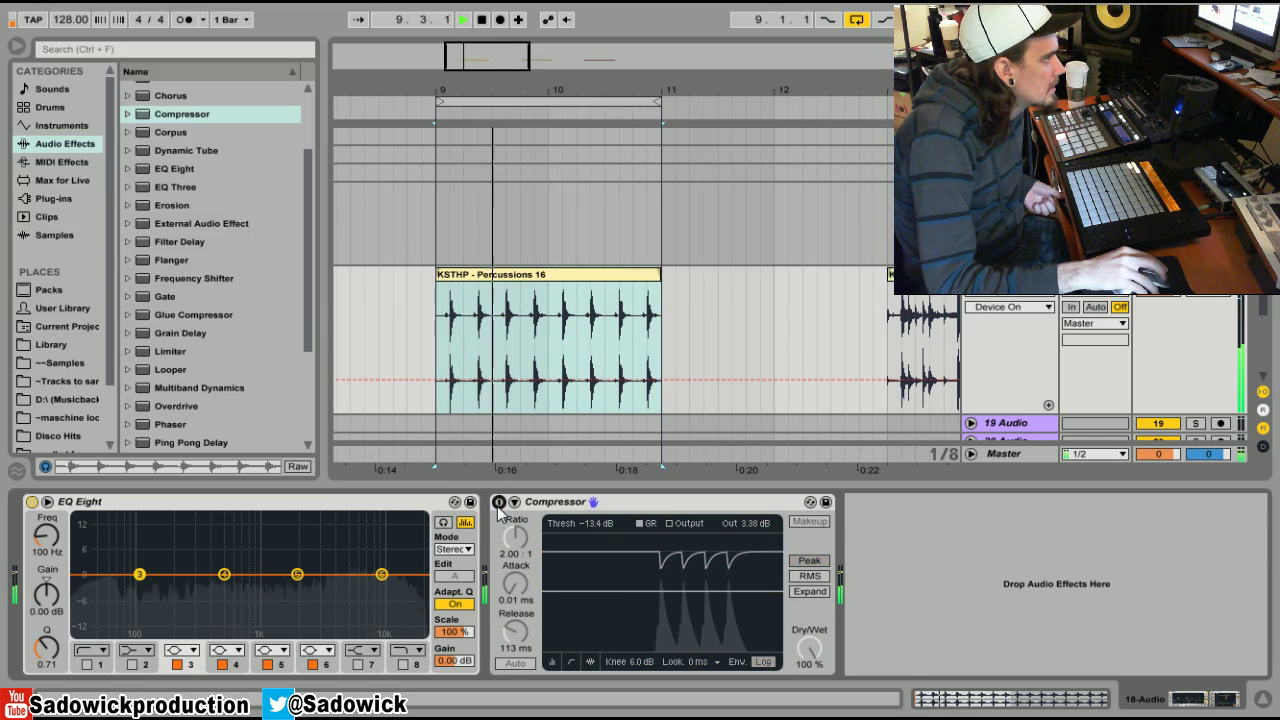
click(498, 503)
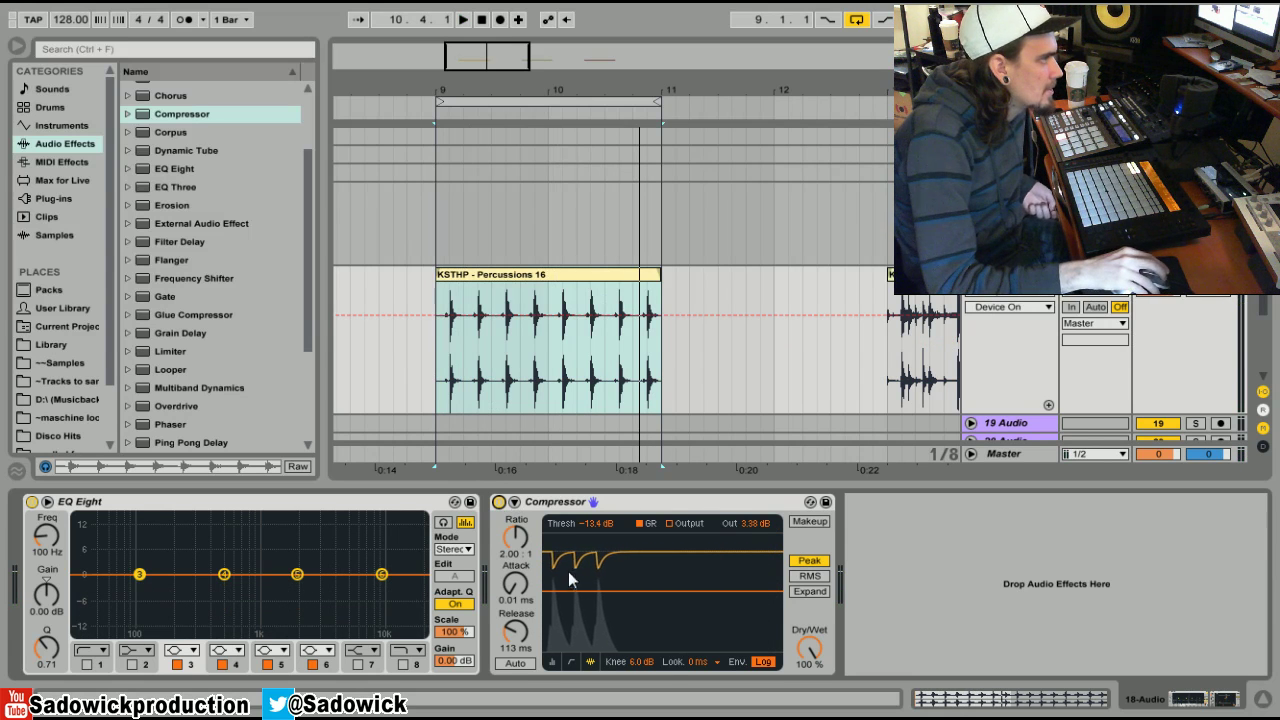
- Return the Compressor's attack, output gain, release and threshold to their defaults and switch it back to the collapsed meter view
right_click(518, 590)
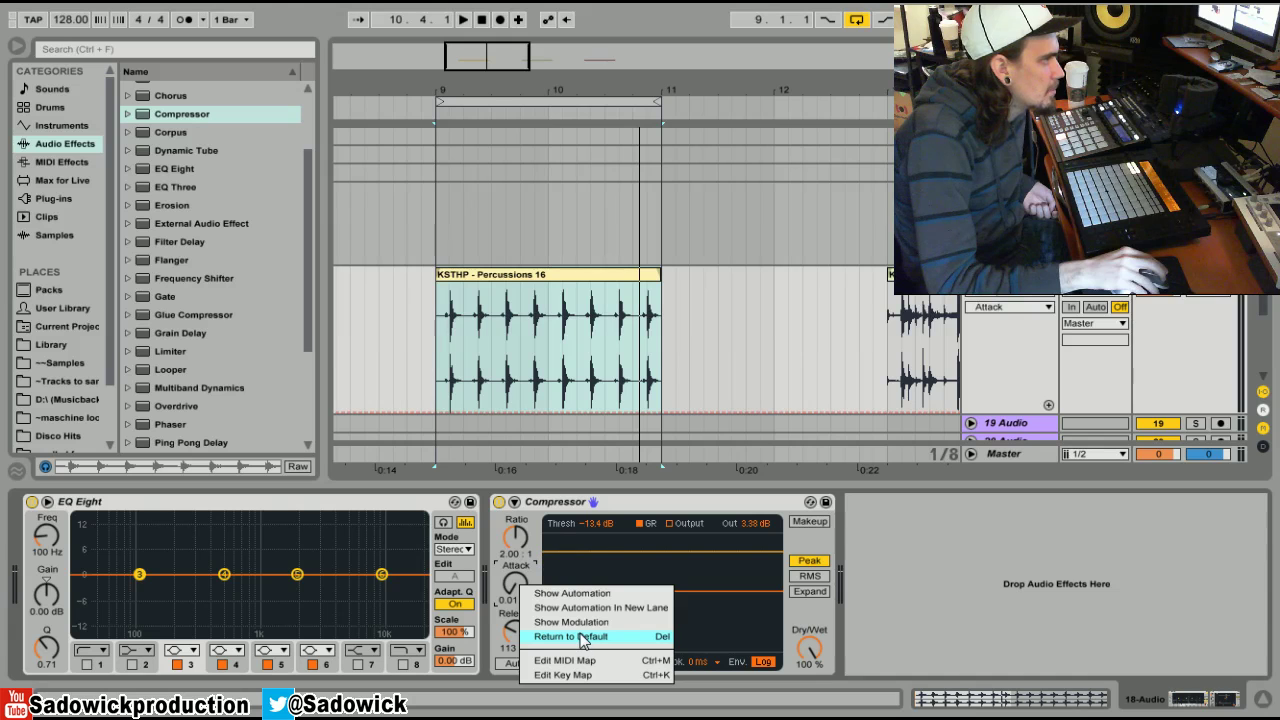
click(580, 637)
right_click(758, 523)
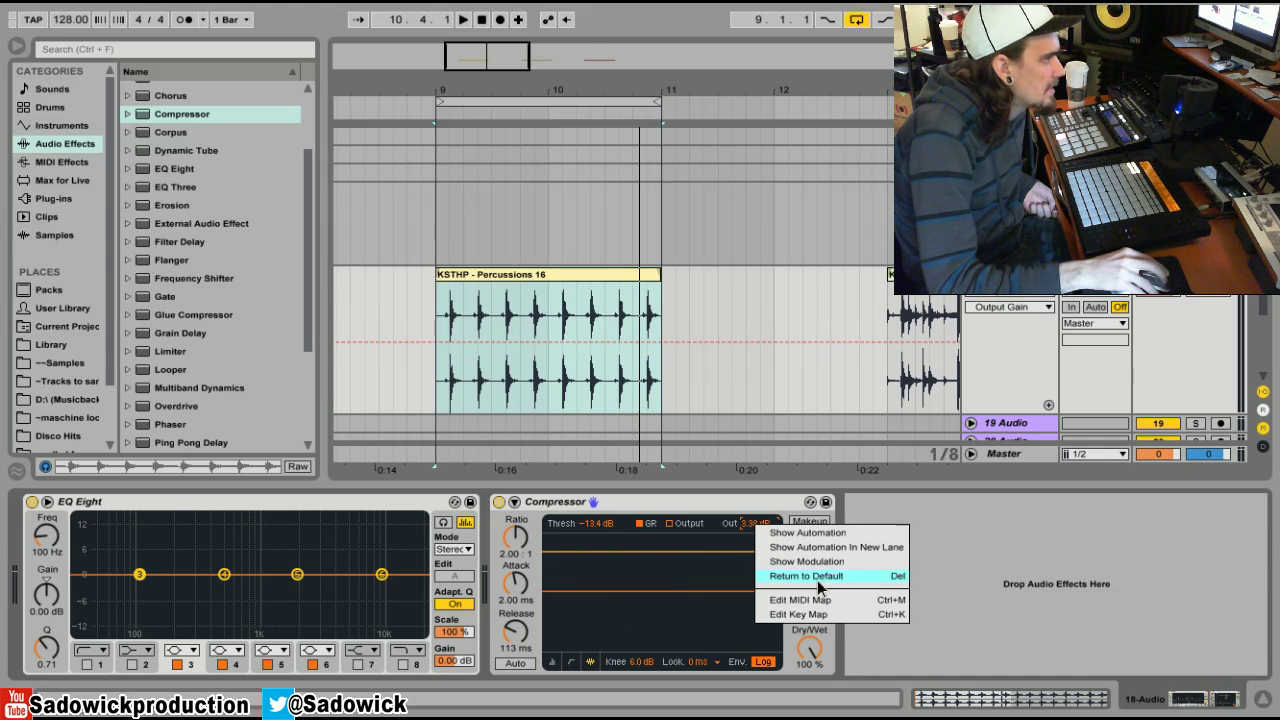
click(818, 577)
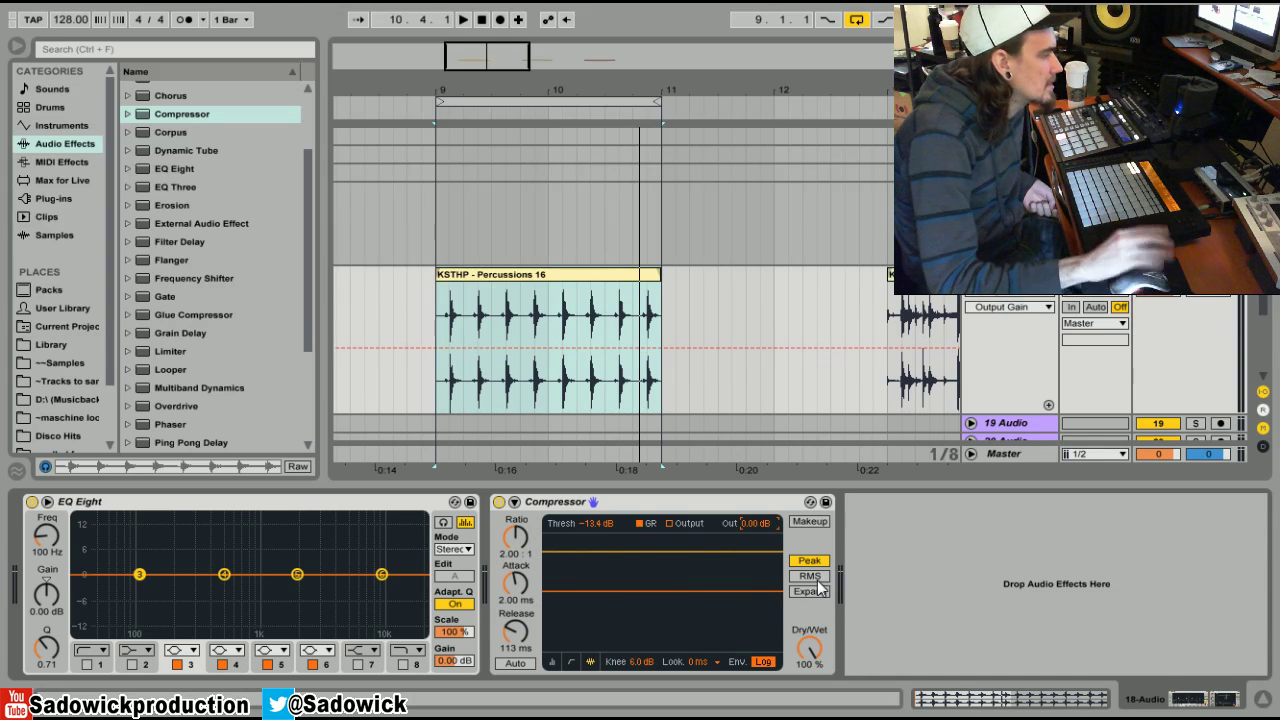
right_click(524, 637)
click(630, 693)
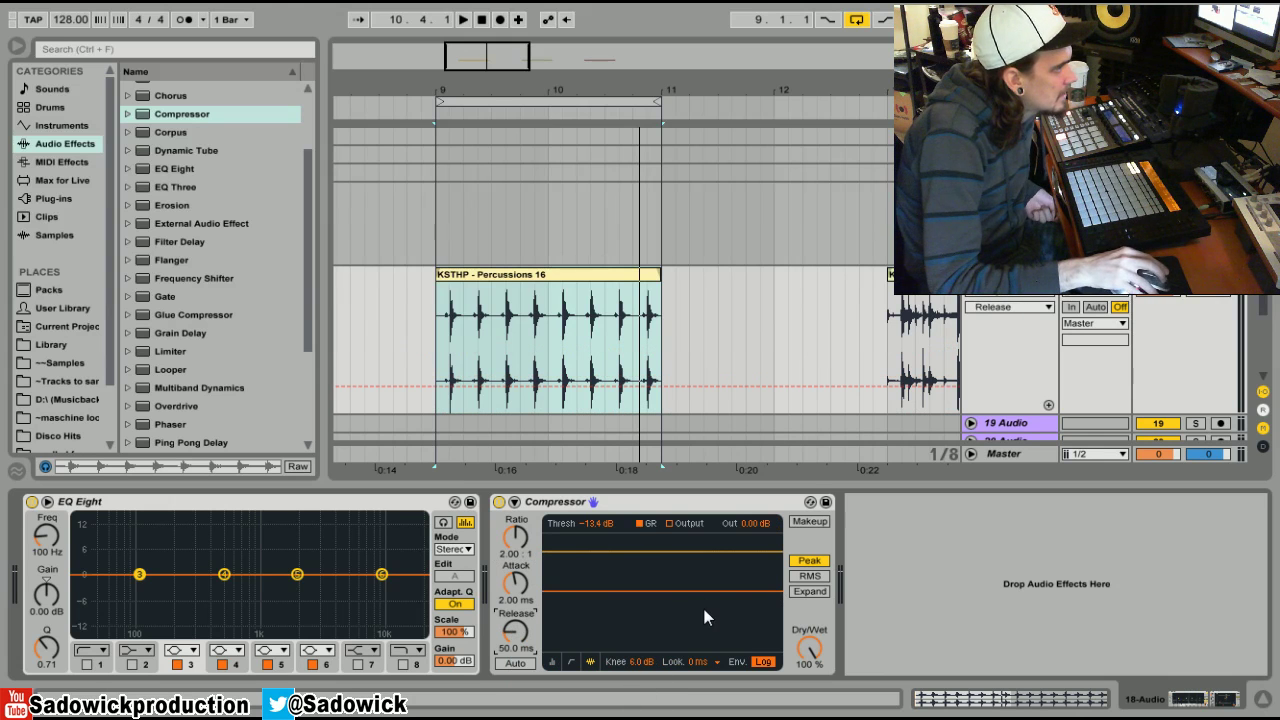
right_click(592, 523)
click(642, 580)
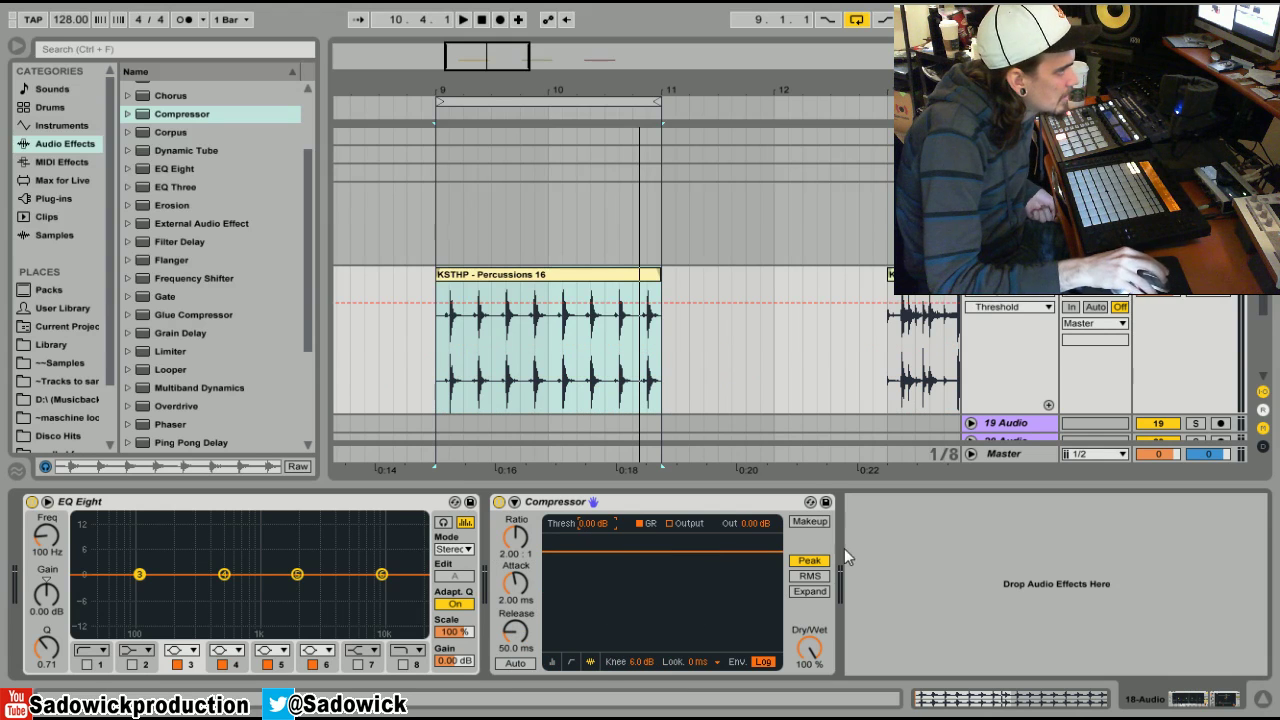
click(551, 661)
- Move the loop range to bars 13 to 15 over the KSTHP - Percussions 19 clip and play it
click(606, 272)
key(space)
drag(868, 90, 609, 70)
drag(415, 96, 673, 97)
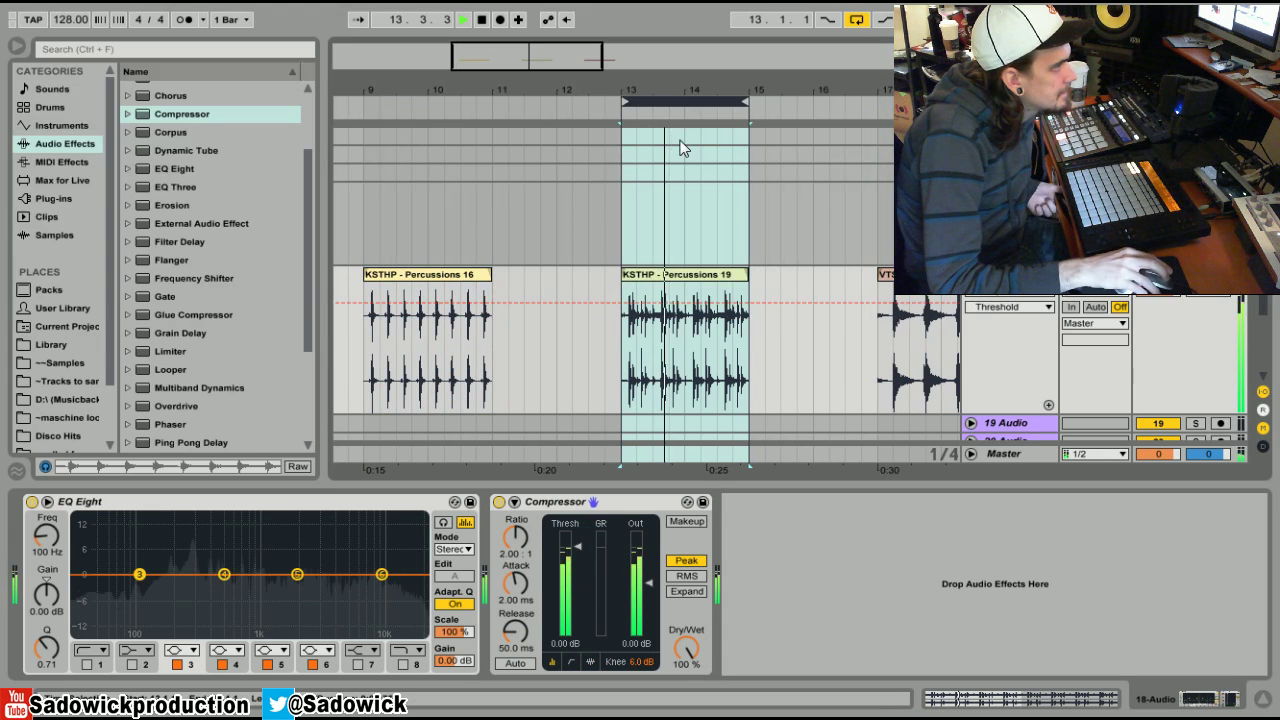
key(z)
drag(569, 90, 642, 80)
key(space)
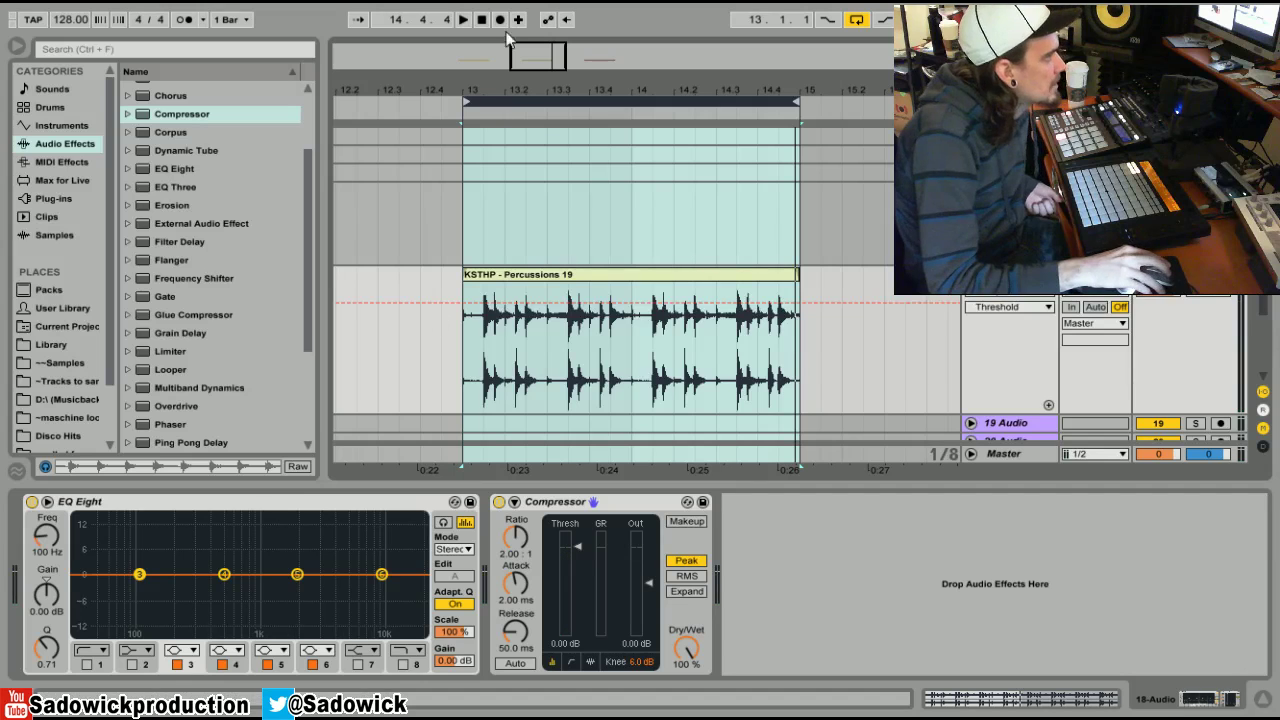
- Examine the loud and quiet hits at the start of the Percussions 19 clip by selecting them one by one
drag(499, 92, 582, 490)
drag(622, 330, 657, 338)
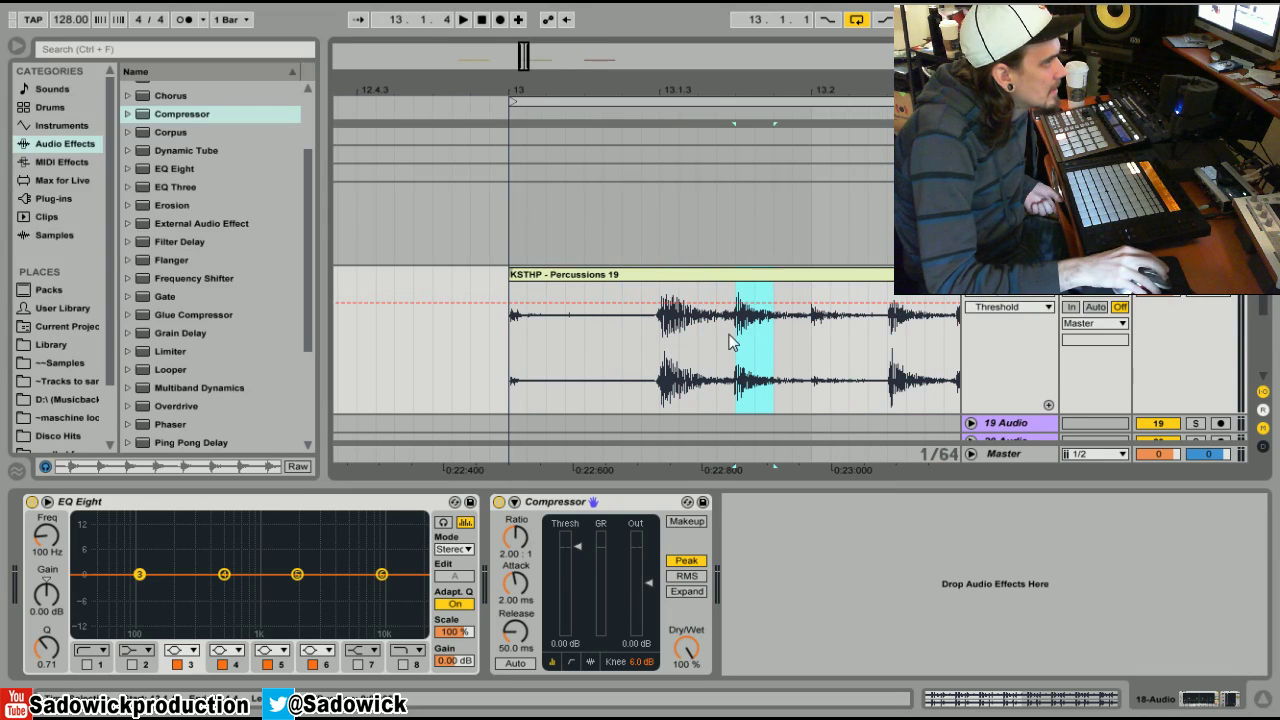
drag(812, 341, 832, 348)
click(868, 348)
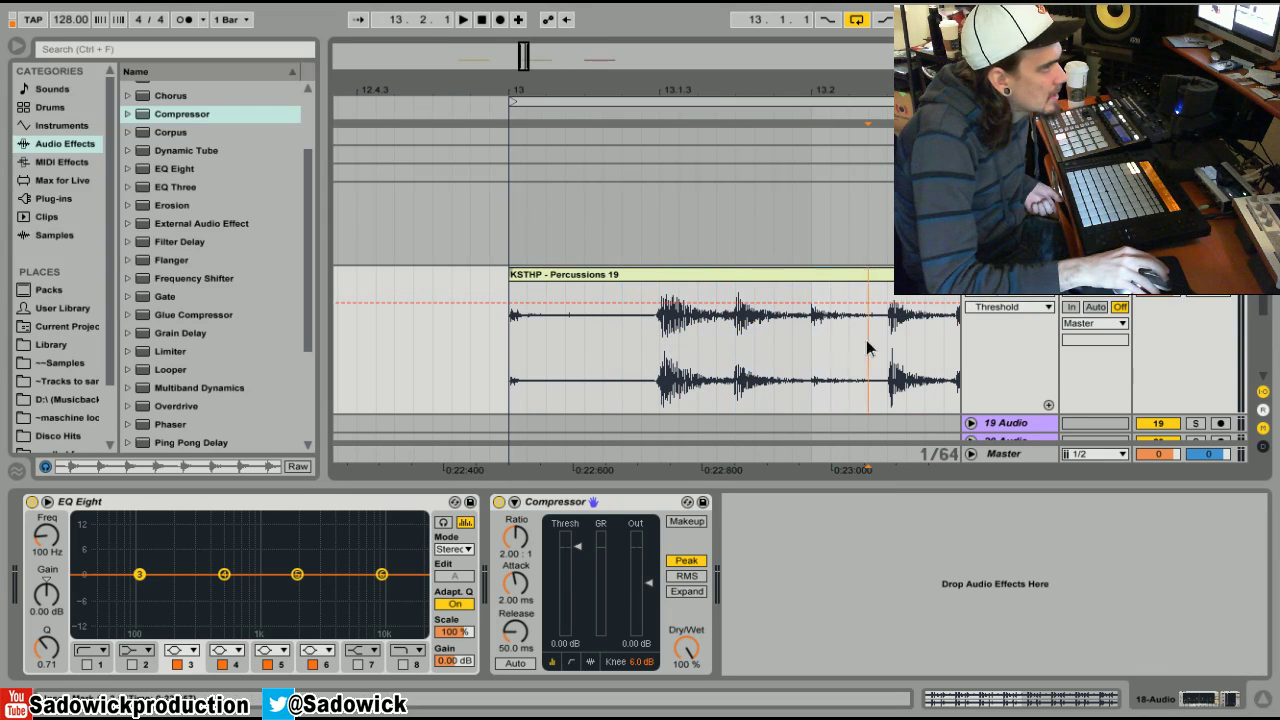
drag(727, 92, 502, 87)
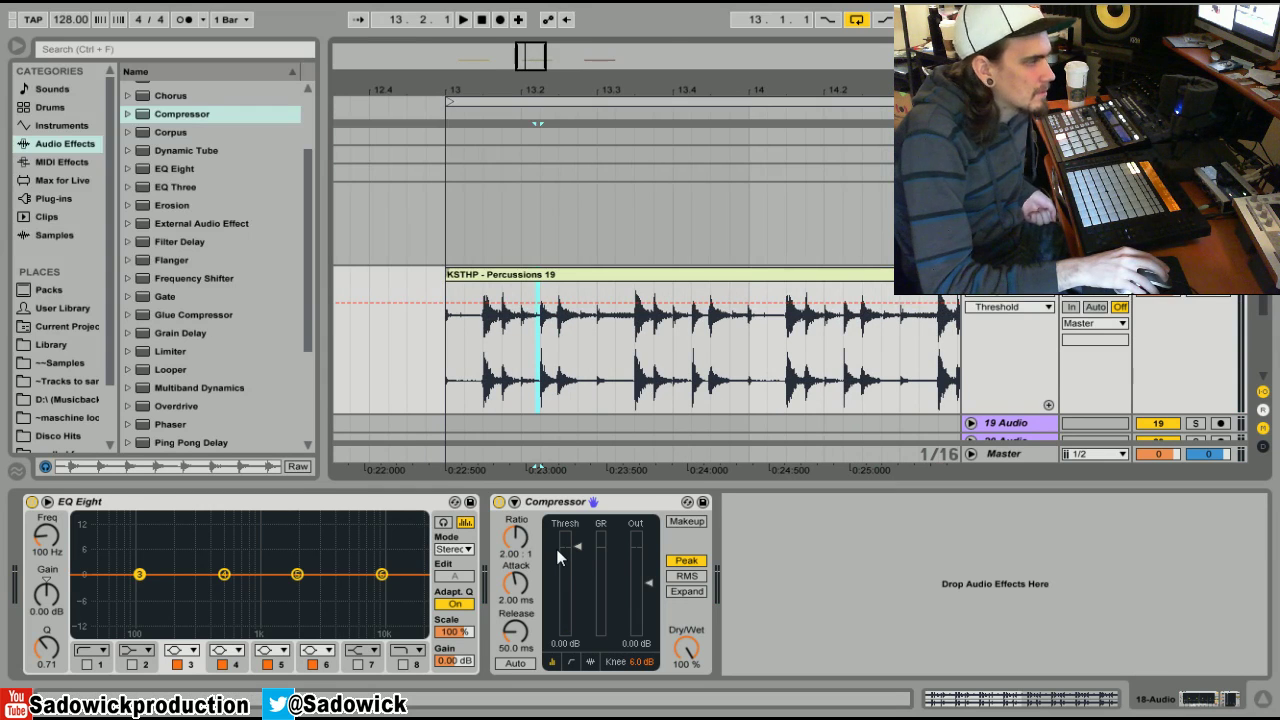
- Play the Percussions 19 loop, set the Compressor's ratio to 5.04 : 1 and show its activity view
key(space)
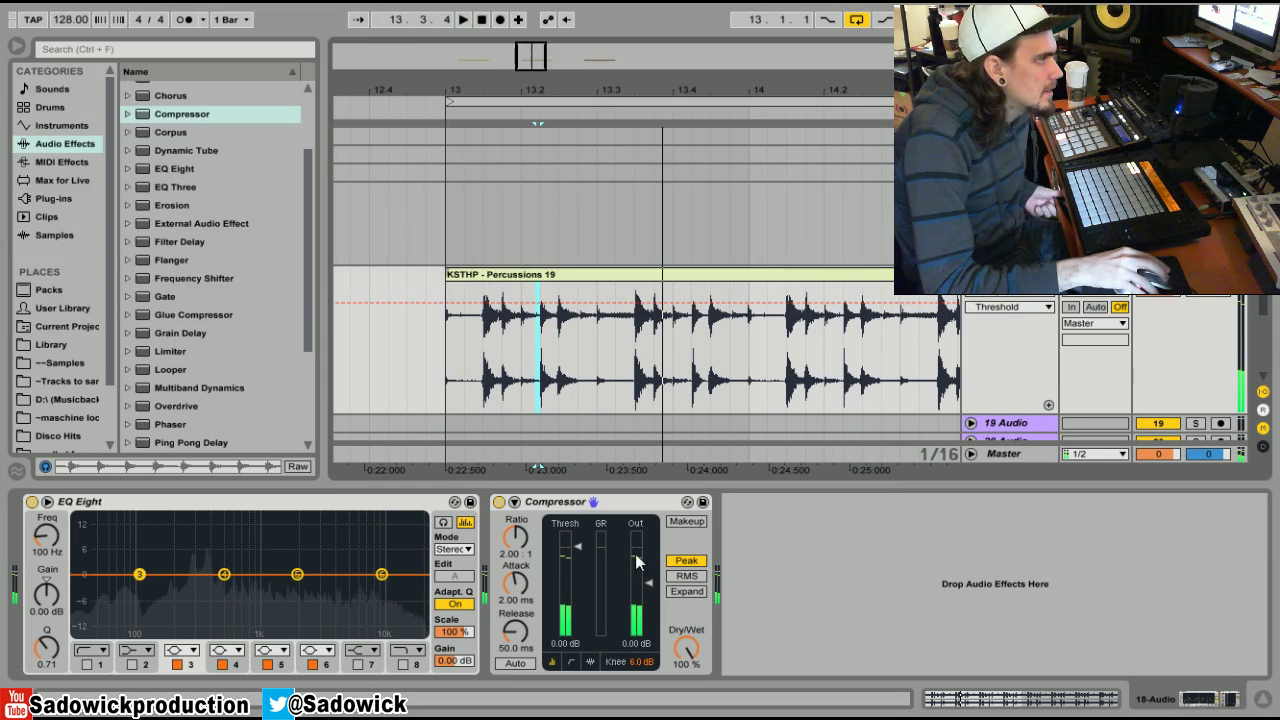
drag(515, 536, 515, 526)
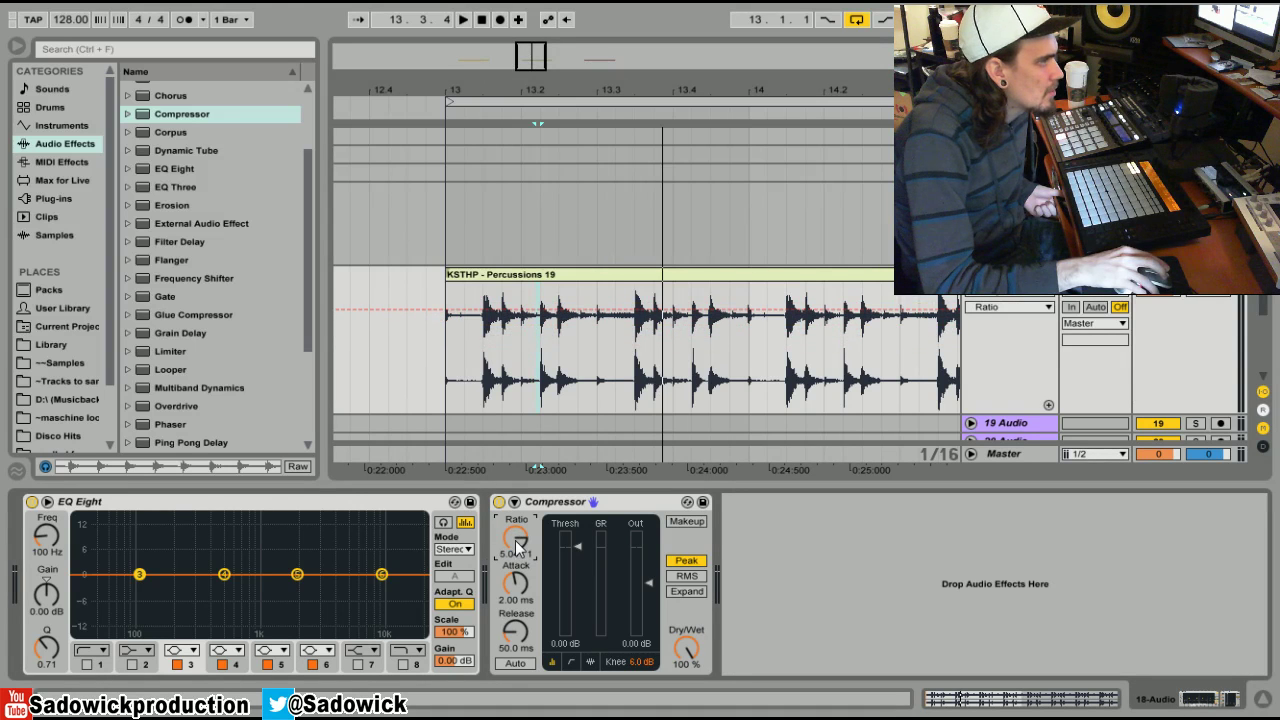
click(591, 661)
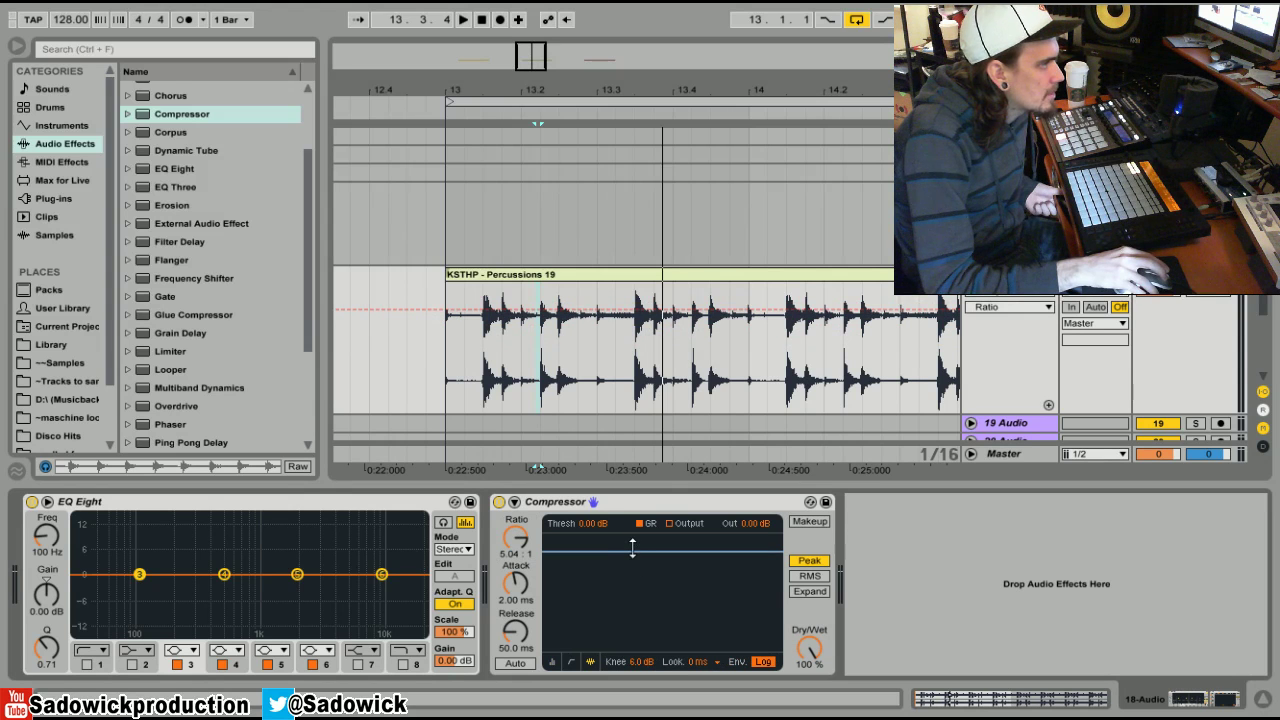
- Lower the Compressor's threshold to -19.7 dB while the loop plays, and set its release to 217 ms
key(space)
drag(632, 548, 632, 608)
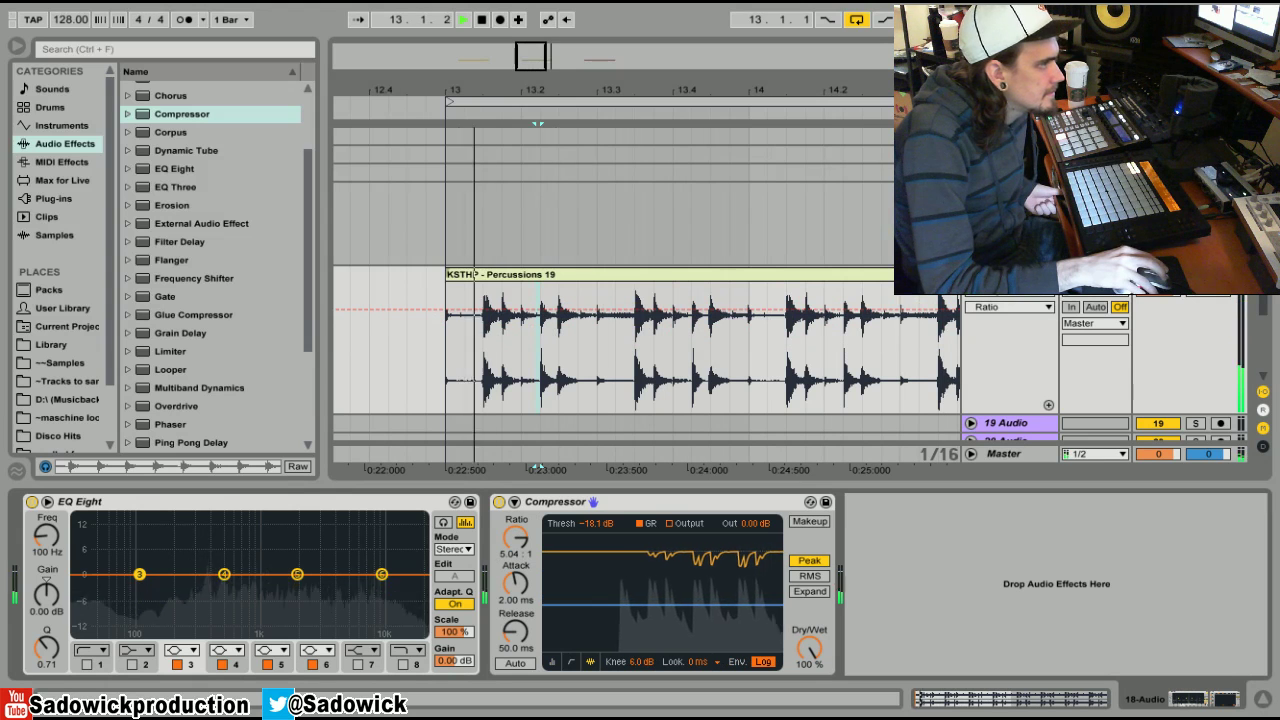
key(space)
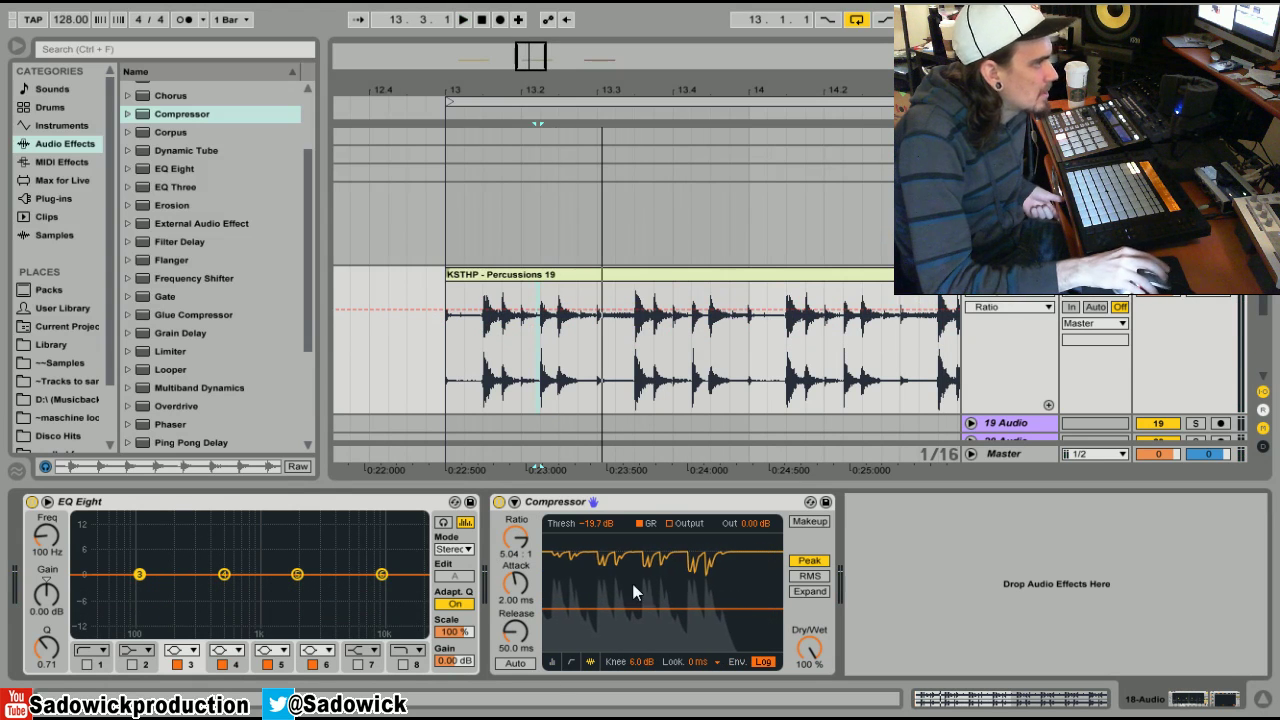
drag(515, 630, 515, 600)
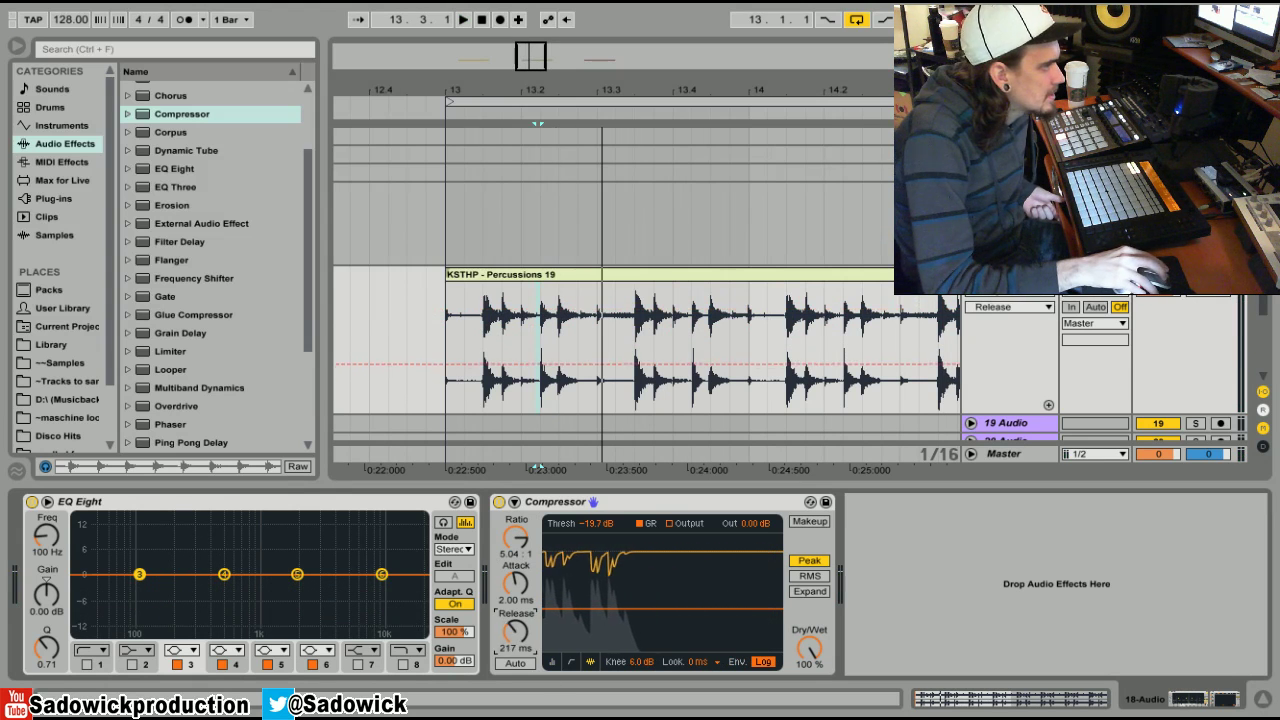
- Set the Compressor's threshold to -18.8 dB and its attack to 34.0 ms while playing the Percussions 19 loop
key(space)
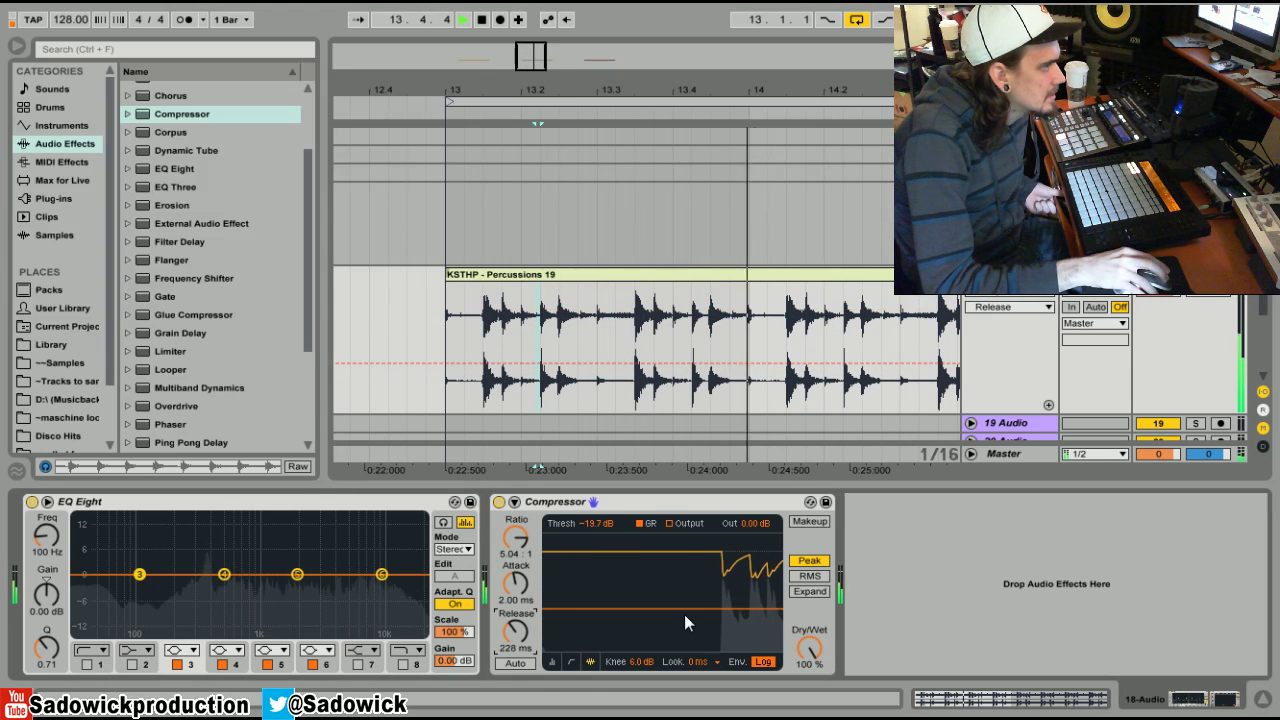
drag(677, 607, 677, 605)
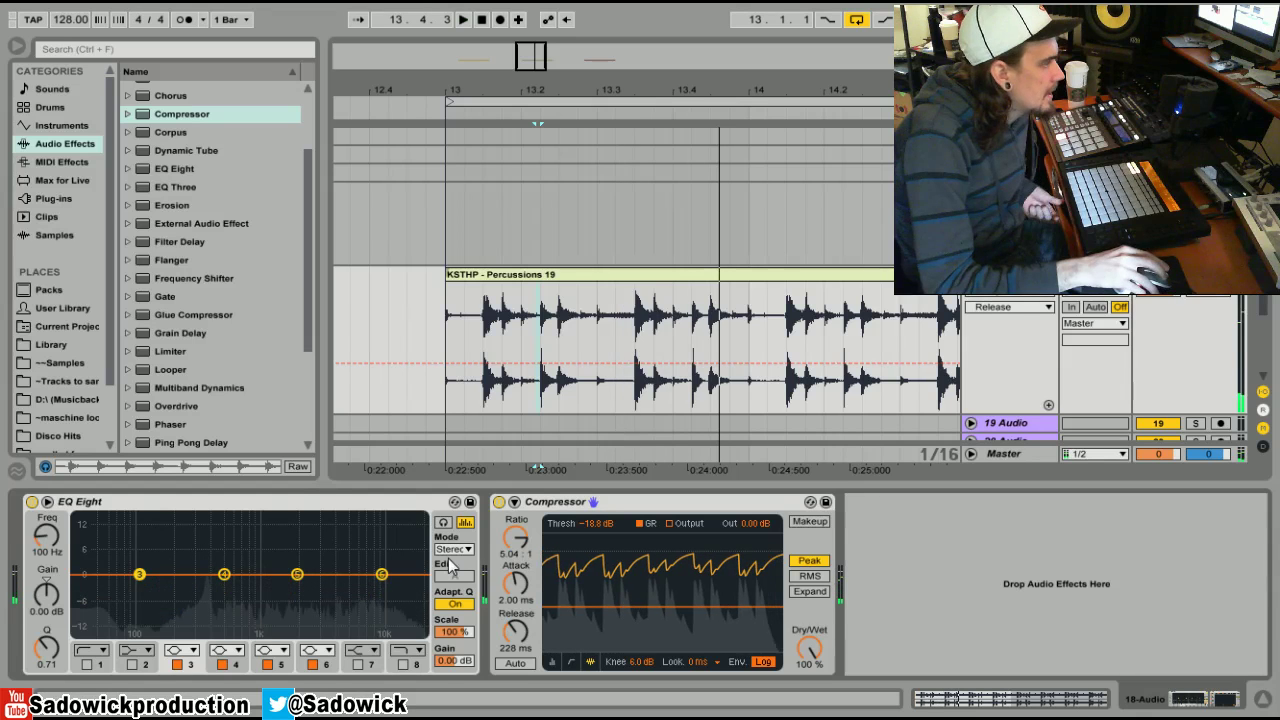
drag(522, 592, 520, 590)
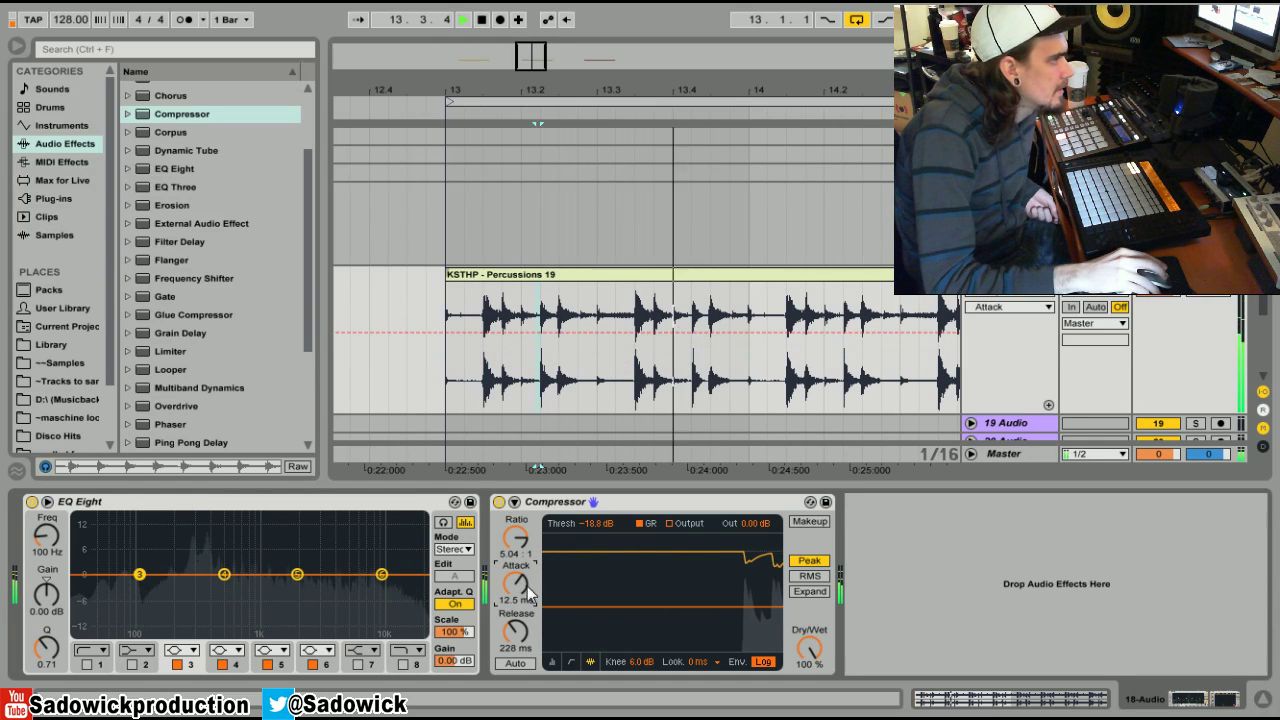
drag(535, 590, 519, 566)
- Bypass and re-enable the Compressor to compare the Percussions 19 loop with and without compression
click(499, 502)
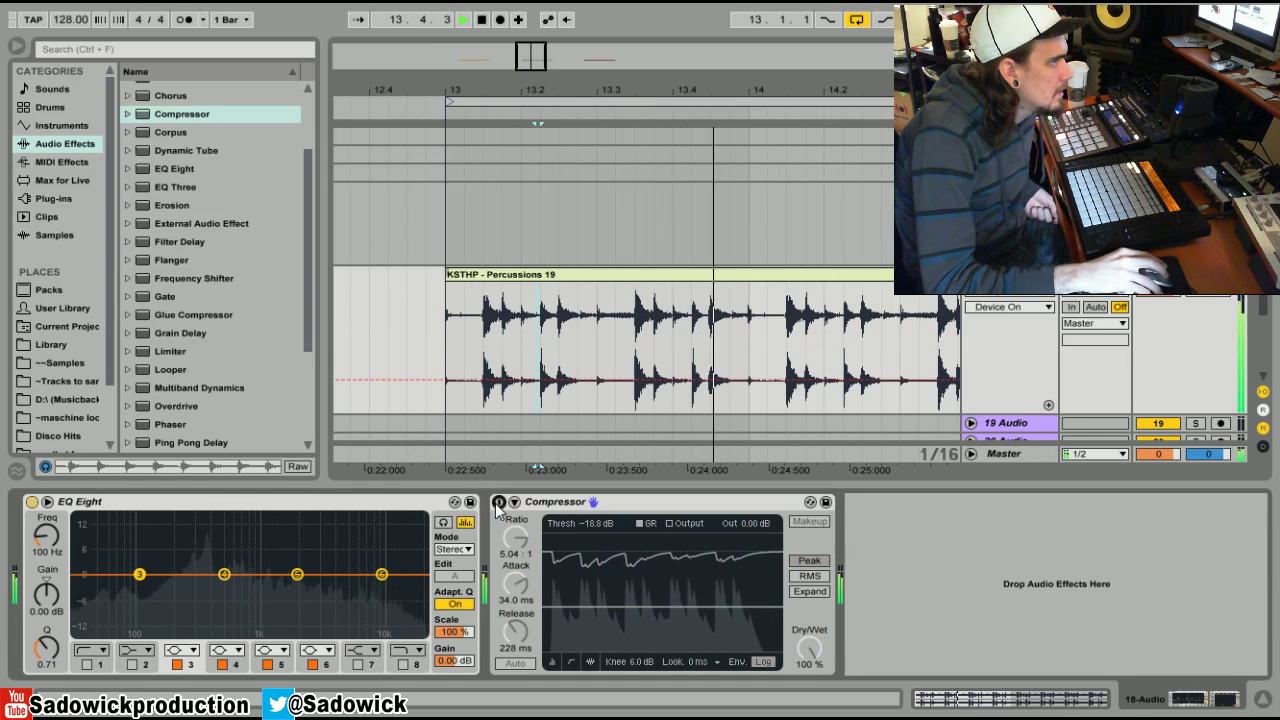
click(499, 502)
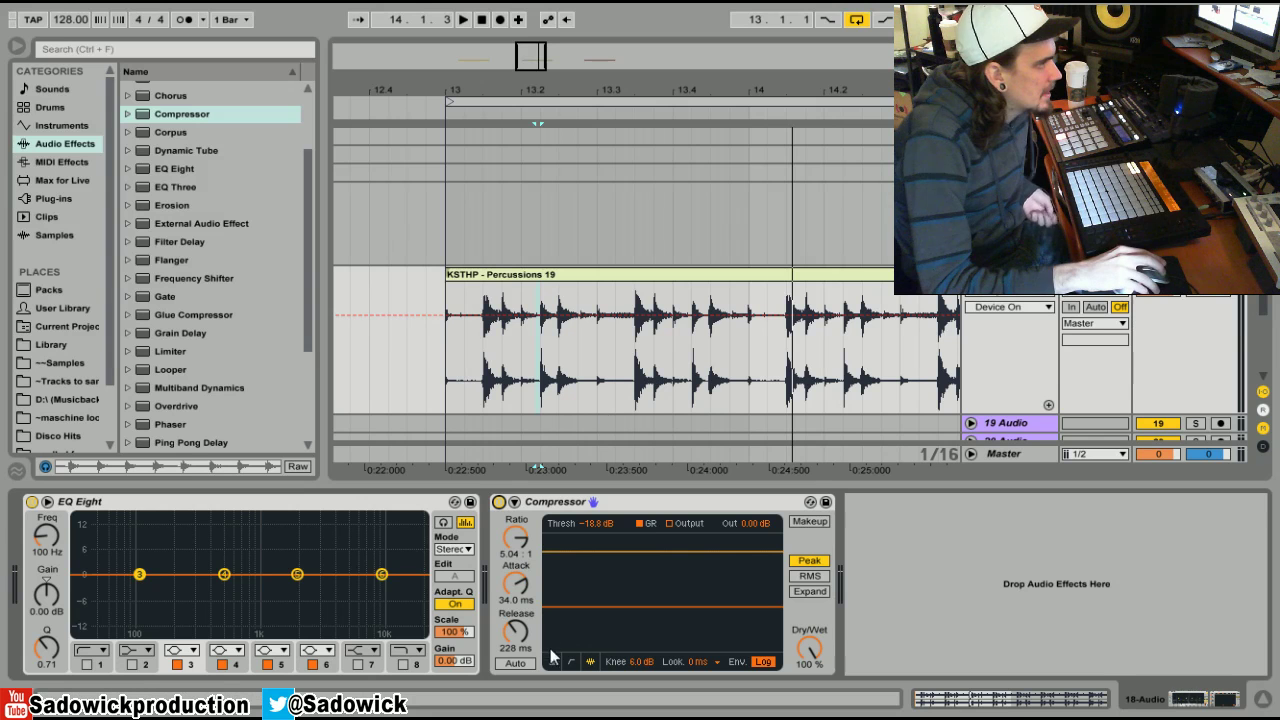
key(space)
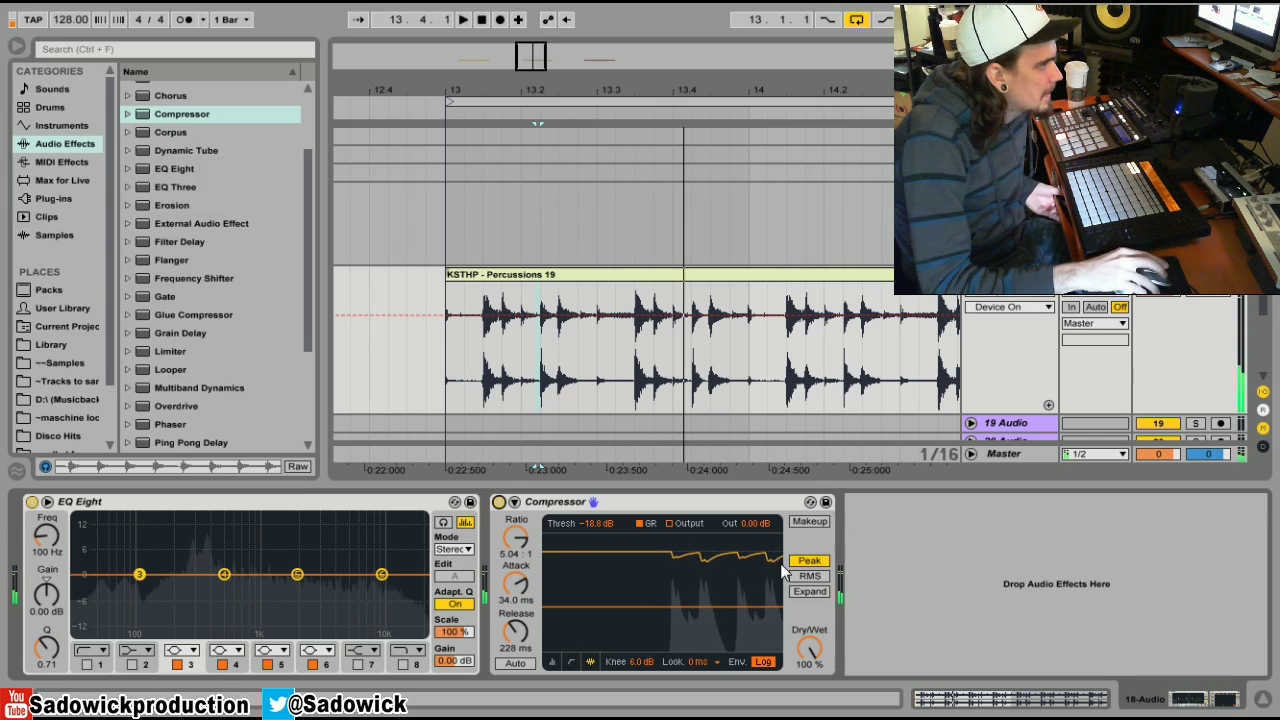
key(space)
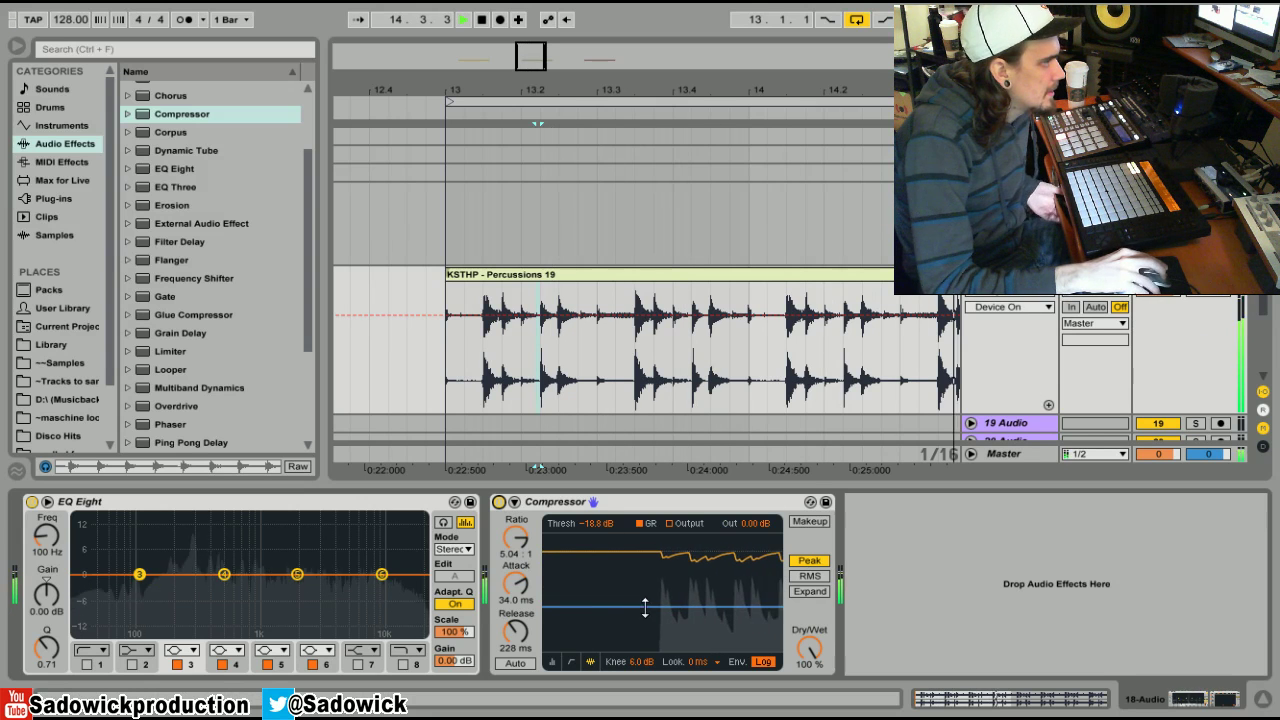
- Lower the Compressor's threshold to -27.8 dB, and raise its output gain and return it to default
drag(662, 606, 662, 621)
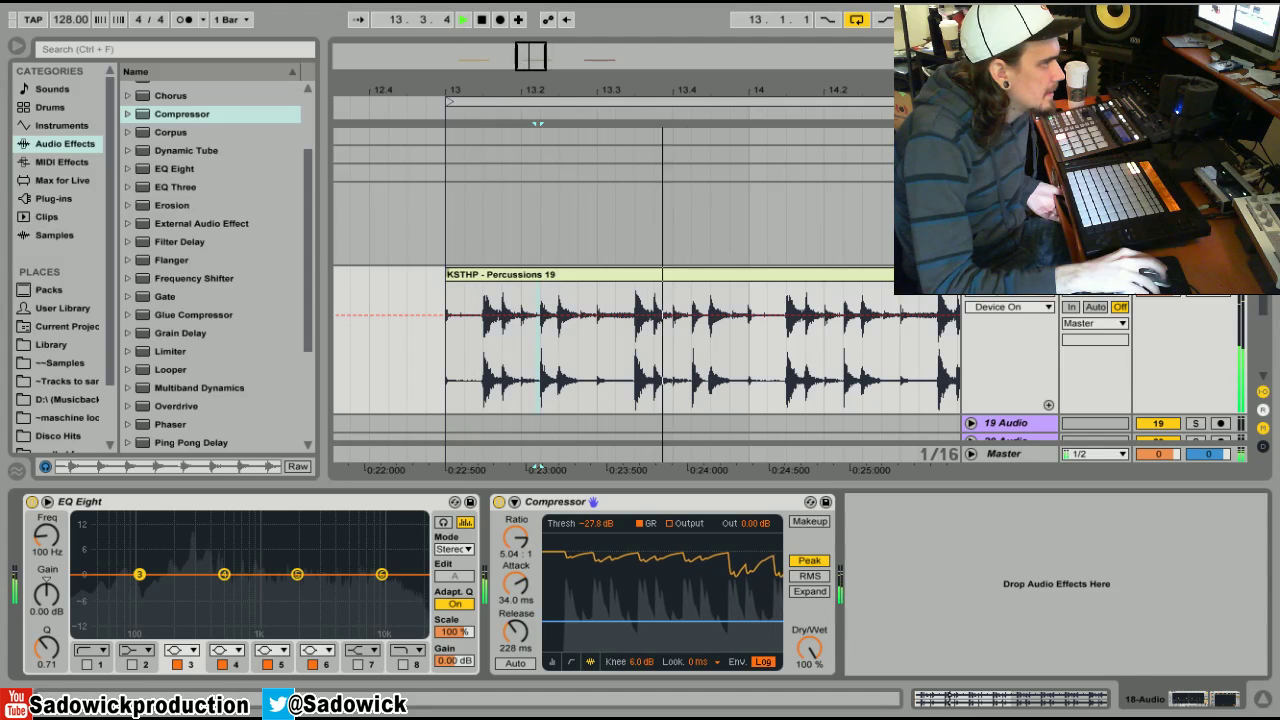
drag(753, 523, 753, 498)
right_click(755, 523)
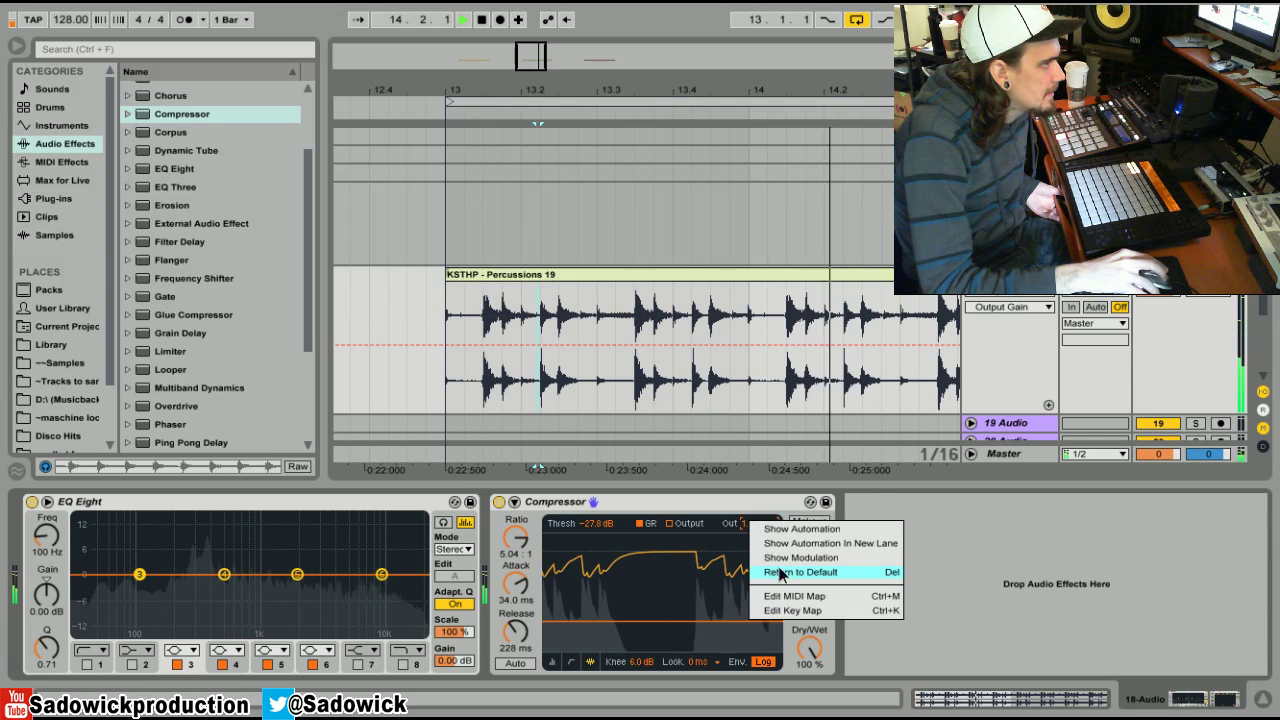
click(718, 571)
- Set the Compressor's attack to 0.01 ms, its release to 3.00 s and its threshold to -5.71 dB
drag(707, 621, 708, 589)
click(515, 585)
drag(516, 630, 516, 646)
key(space)
drag(577, 591, 577, 600)
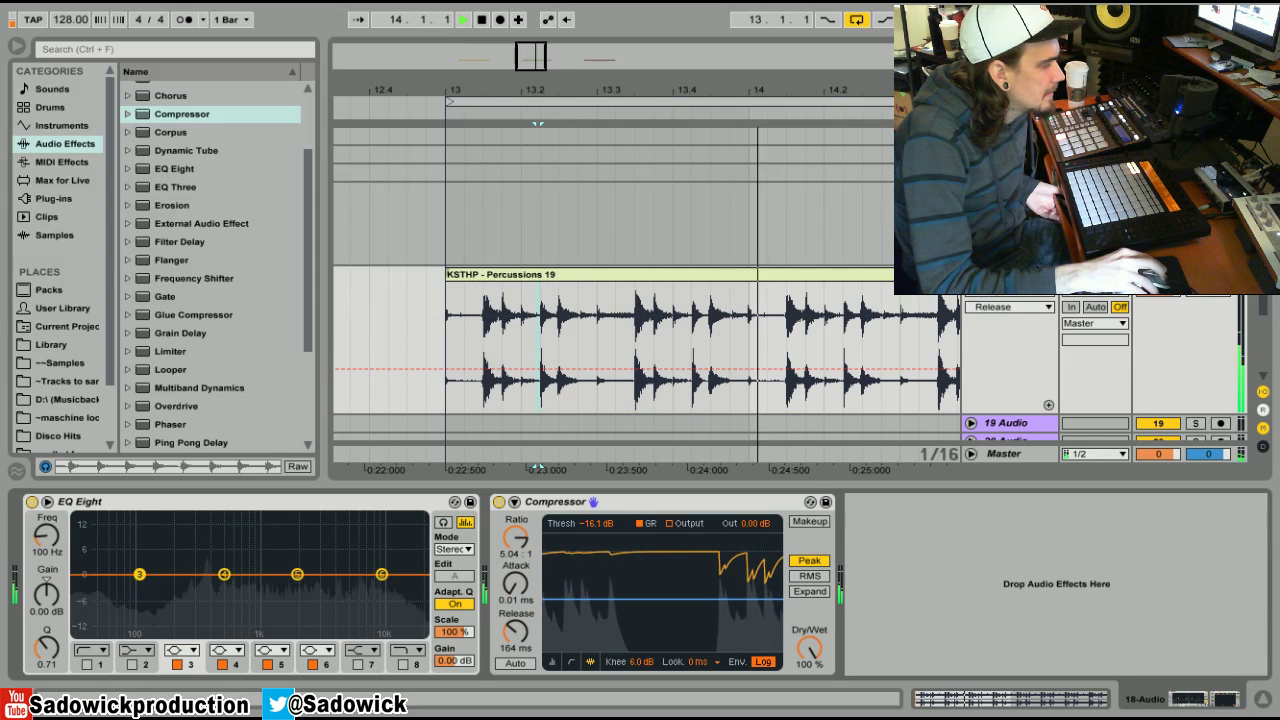
drag(512, 640, 521, 630)
click(515, 587)
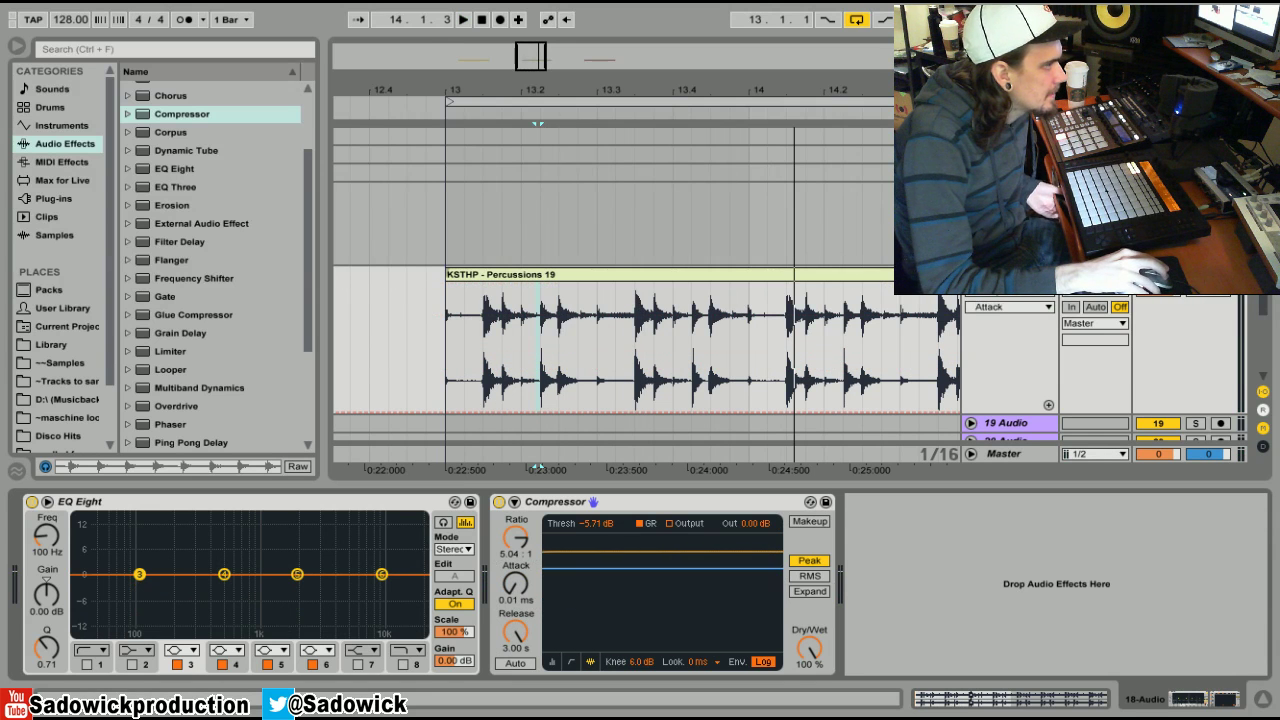
- Return the Compressor's ratio to the default 2.00 : 1, and set its release to 1.05 s and threshold to -13.2 dB
right_click(520, 545)
click(566, 598)
drag(633, 568, 633, 585)
drag(748, 585, 748, 588)
drag(515, 632, 515, 663)
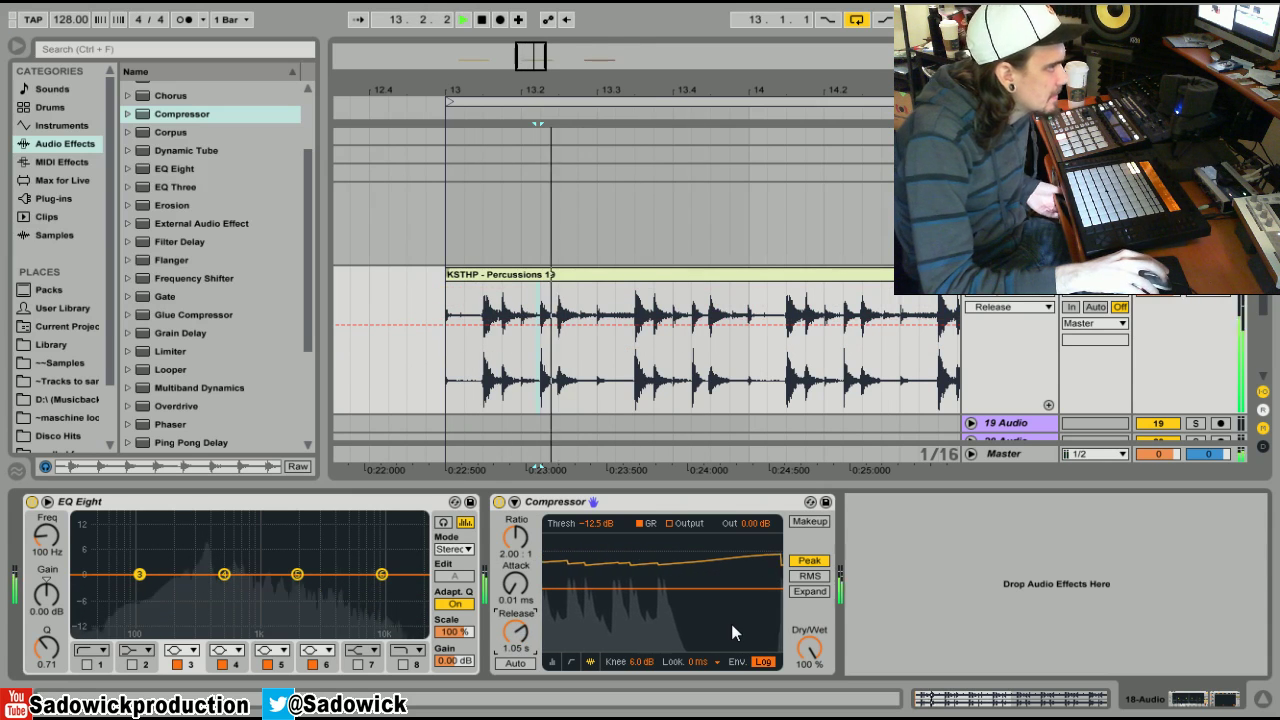
key(space)
drag(742, 587, 742, 589)
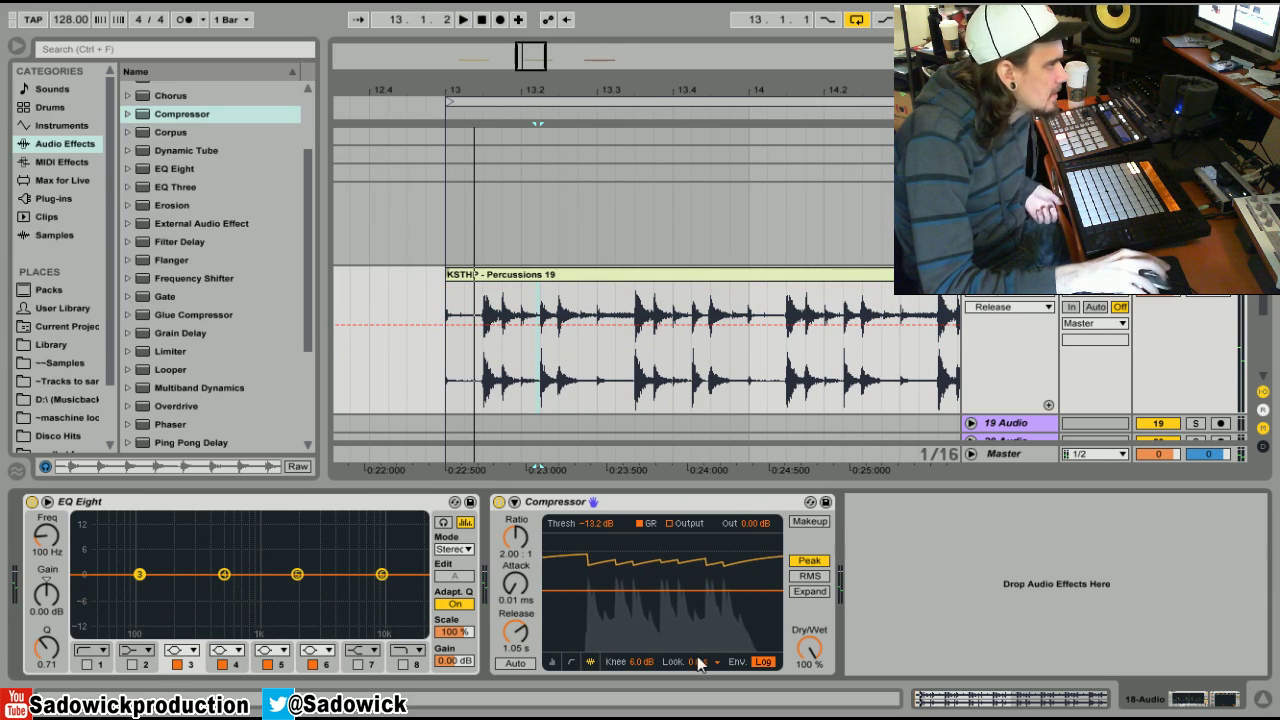
- Raise the Compressor's output gain to 2.81 dB and compare the playing loop with the Compressor bypassed and enabled
key(space)
key(space)
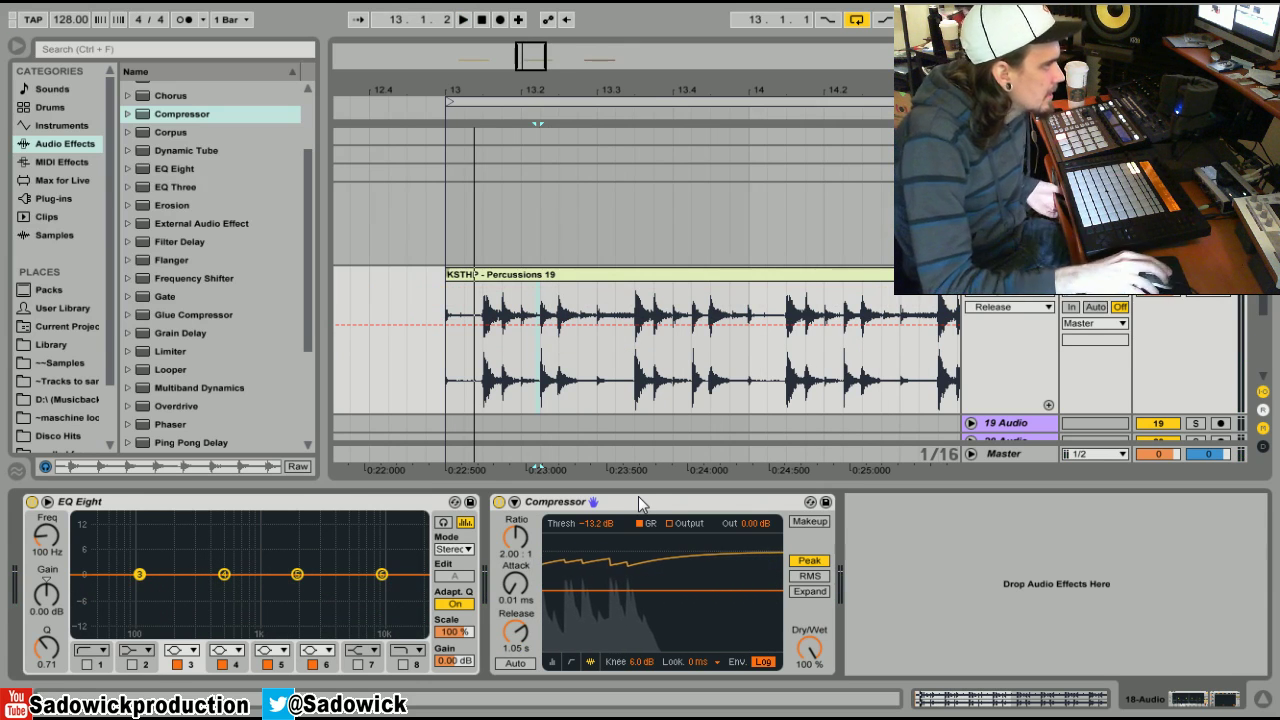
click(498, 504)
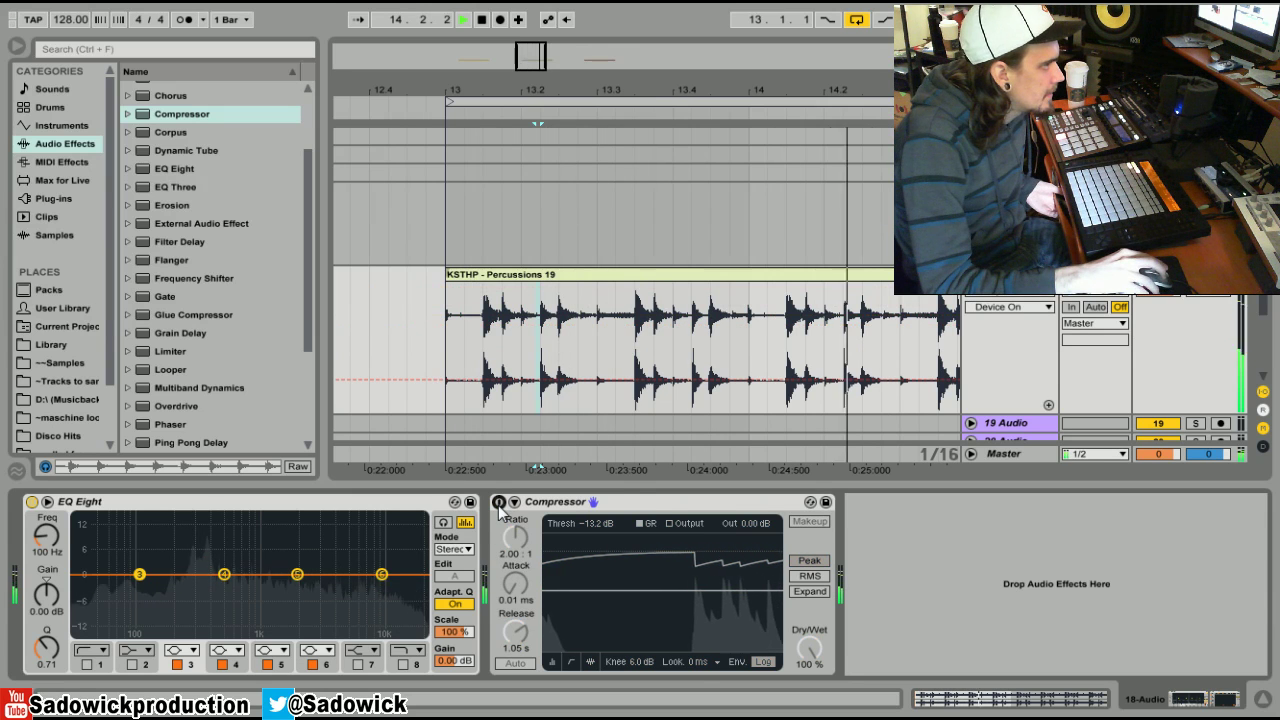
click(498, 504)
mouse_move(745, 522)
mouse_down()
mouse_move(745, 497)
mouse_move(745, 508)
mouse_up()
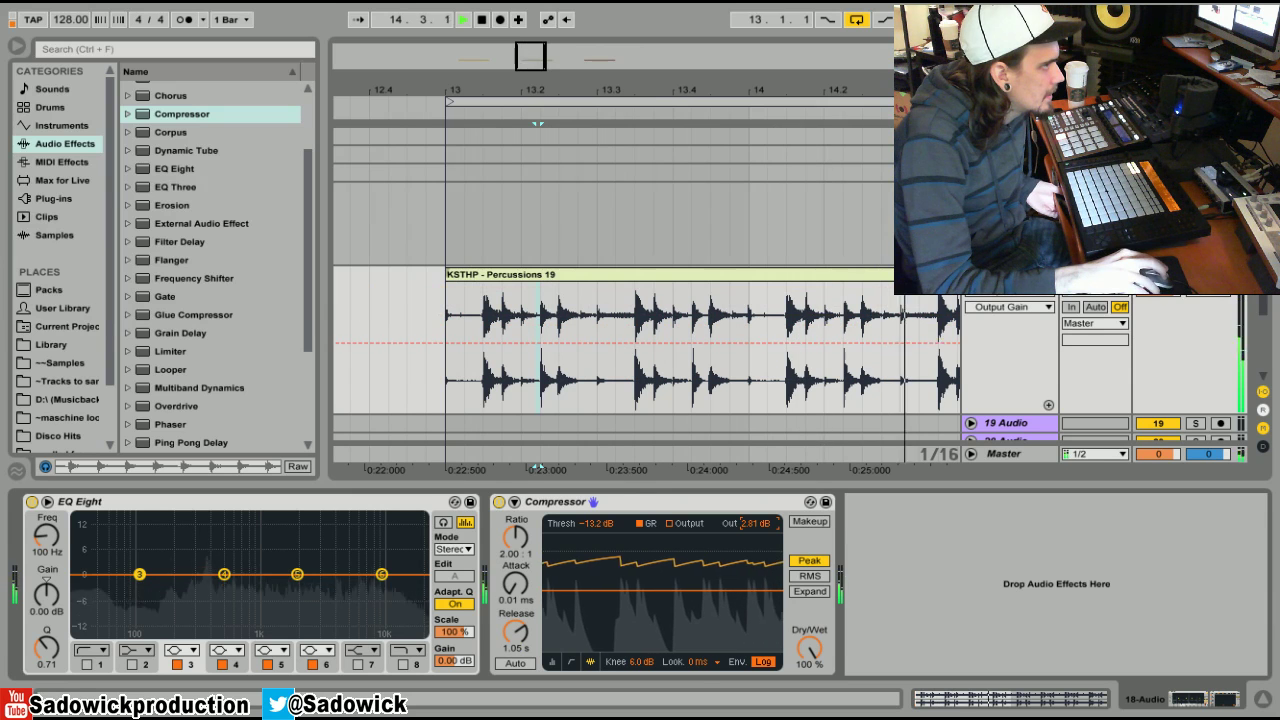
click(492, 502)
click(499, 503)
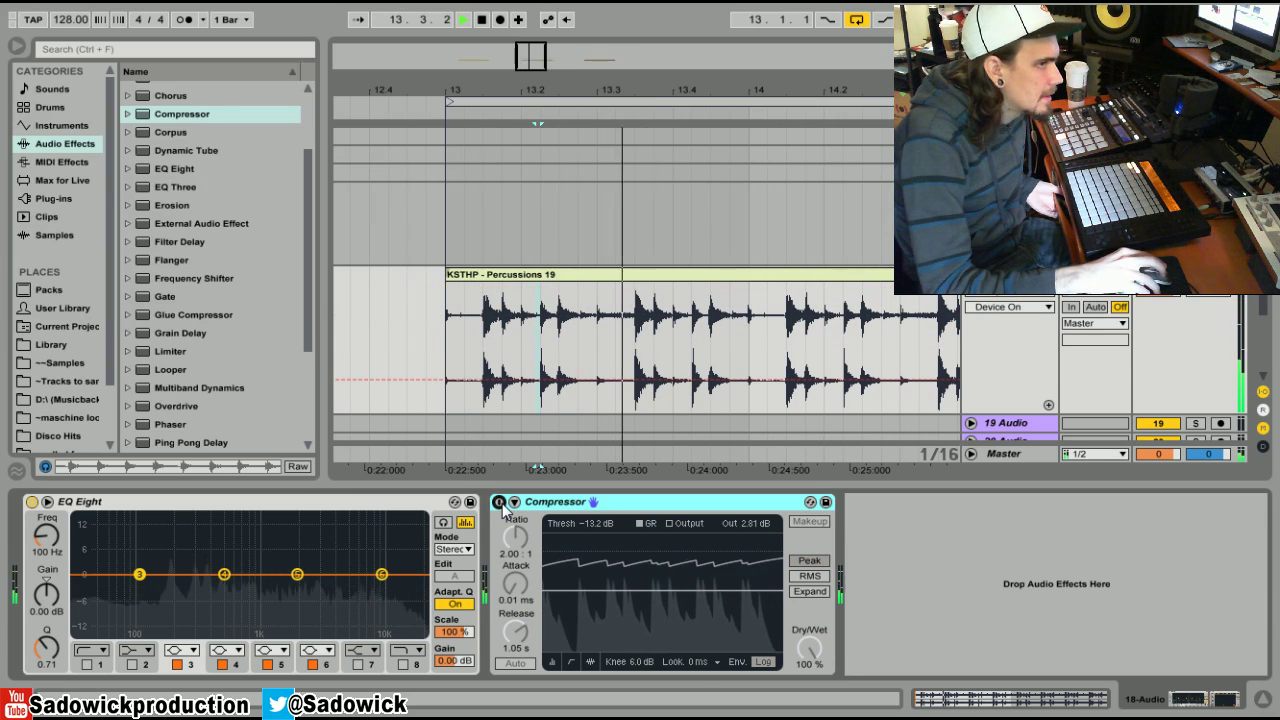
- Delete the Compressor and add a fresh default one after EQ Eight
right_click(560, 502)
click(572, 597)
drag(251, 113, 401, 549)
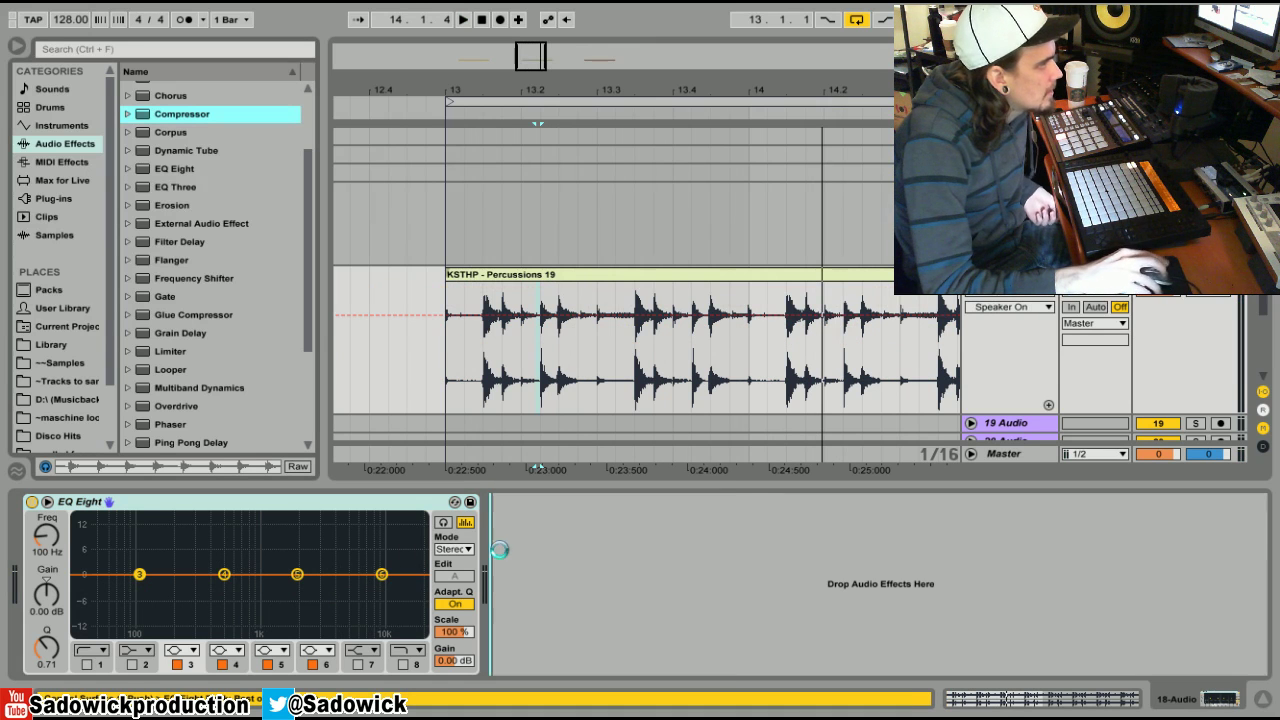
drag(499, 549, 500, 550)
- Loop bars 17 to 19 over the VTS2 Clocks Kit 128BPM Claps clip, and play it with the Compressor's Makeup off
drag(679, 83, 714, 208)
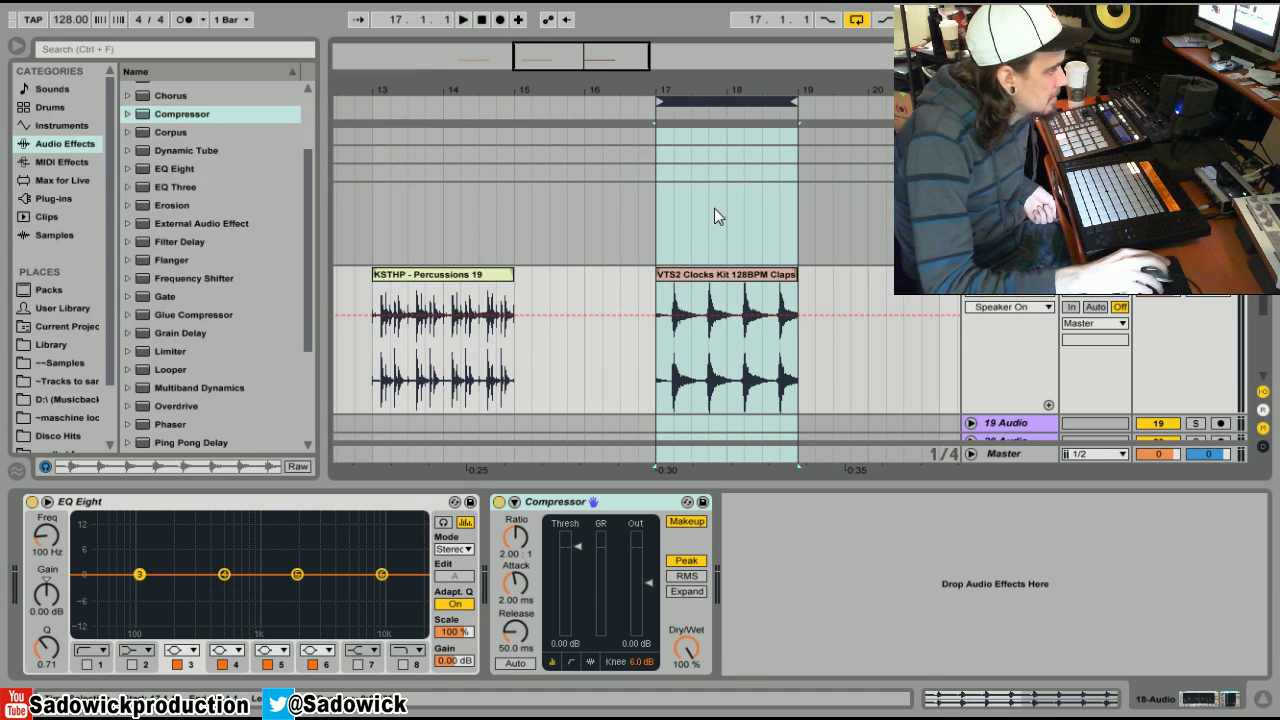
click(690, 521)
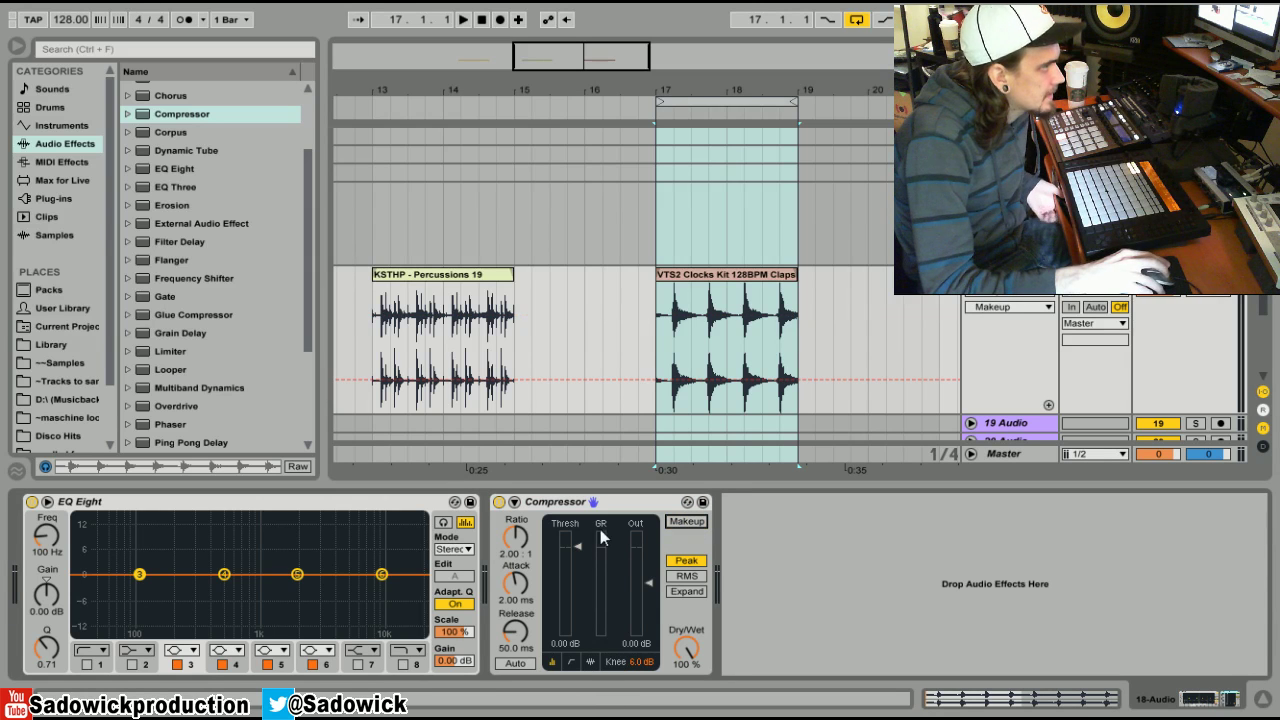
click(722, 276)
key(space)
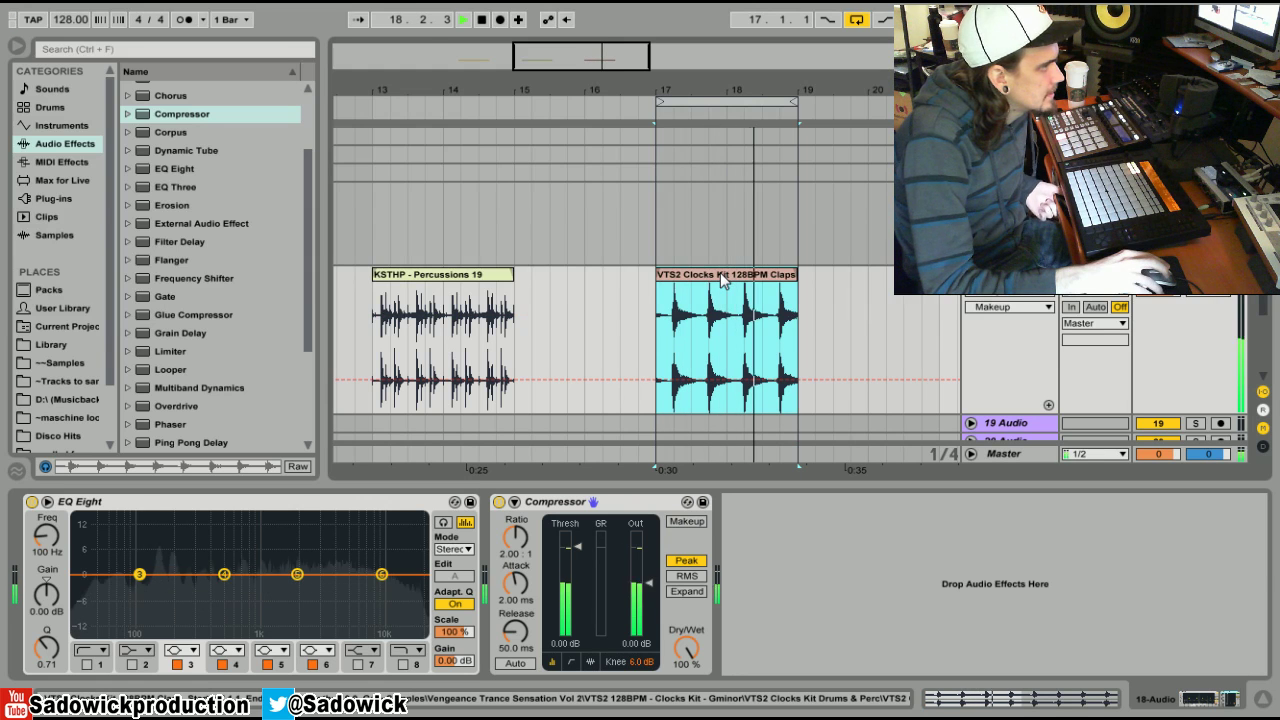
key(space)
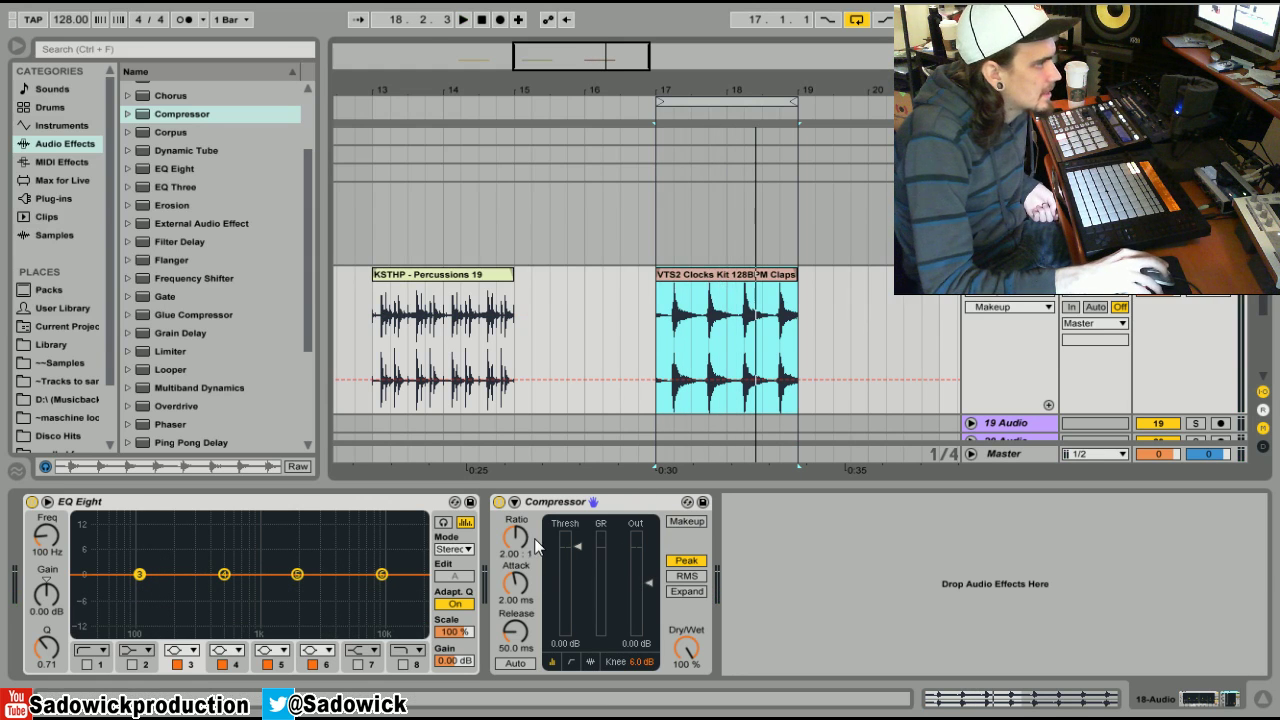
- Show the Compressor's activity view and set its threshold to -16.1 dB while the Claps loop plays
click(590, 662)
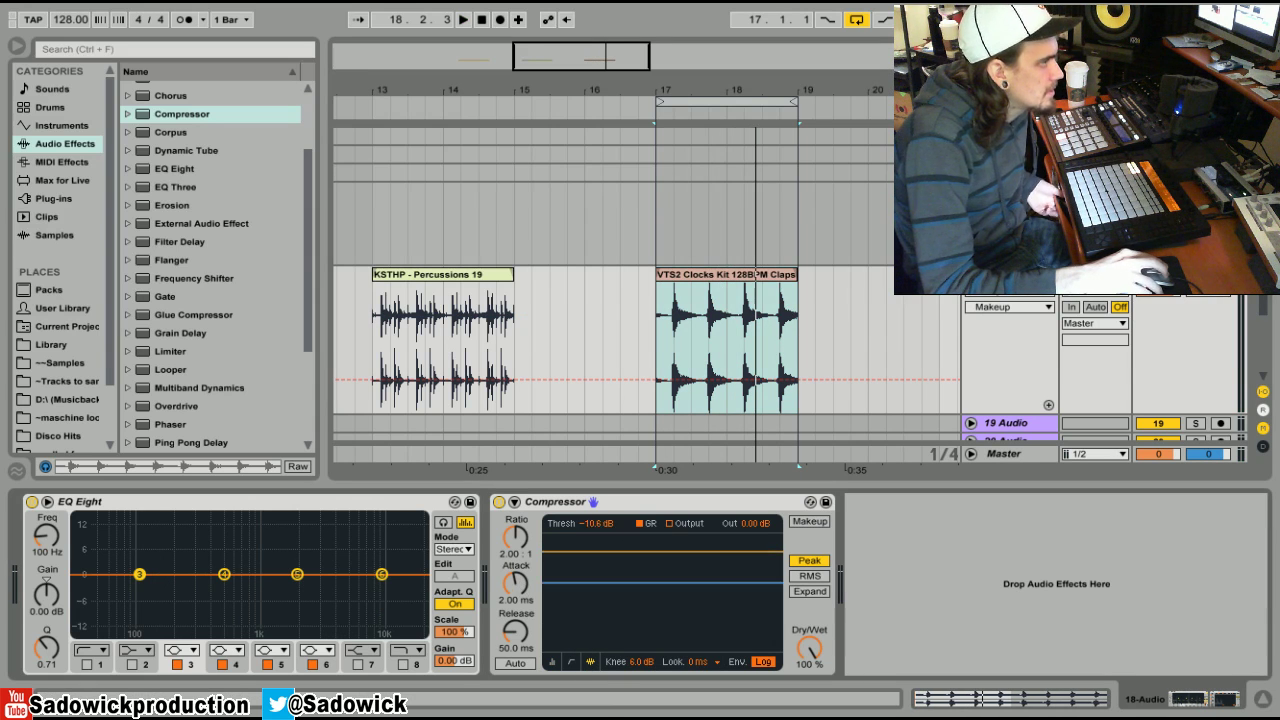
key(space)
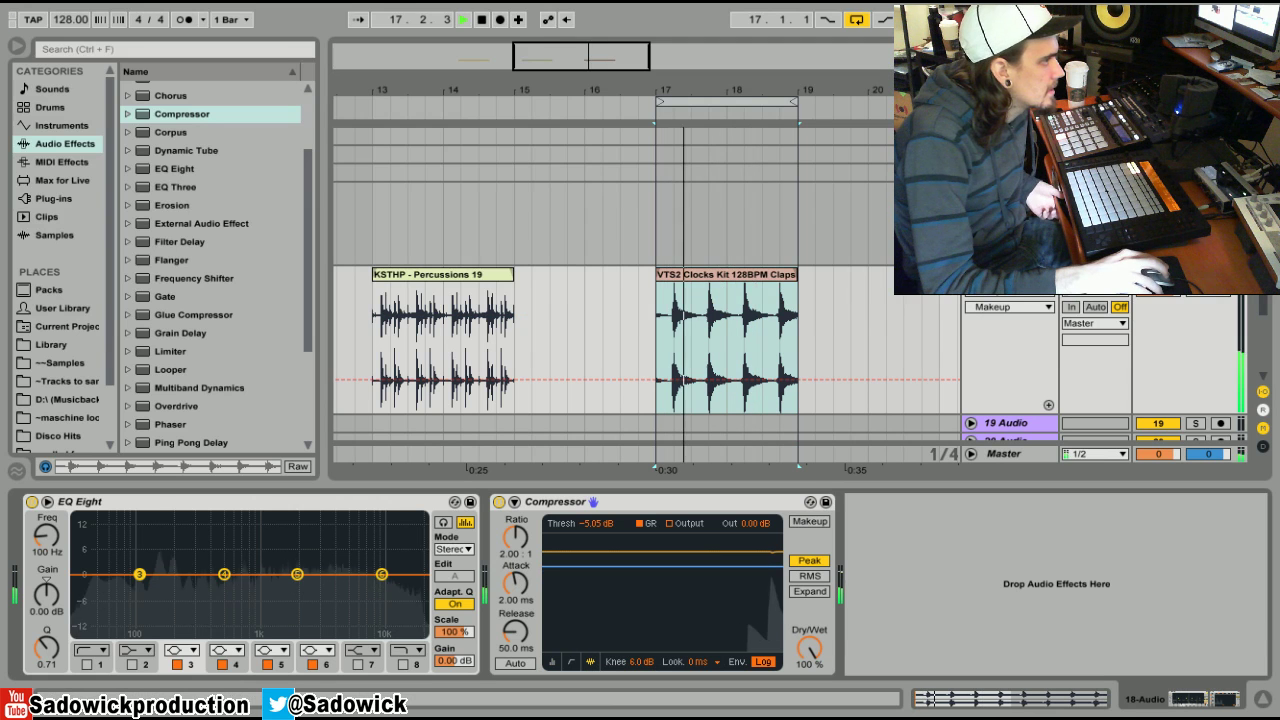
drag(662, 598, 662, 608)
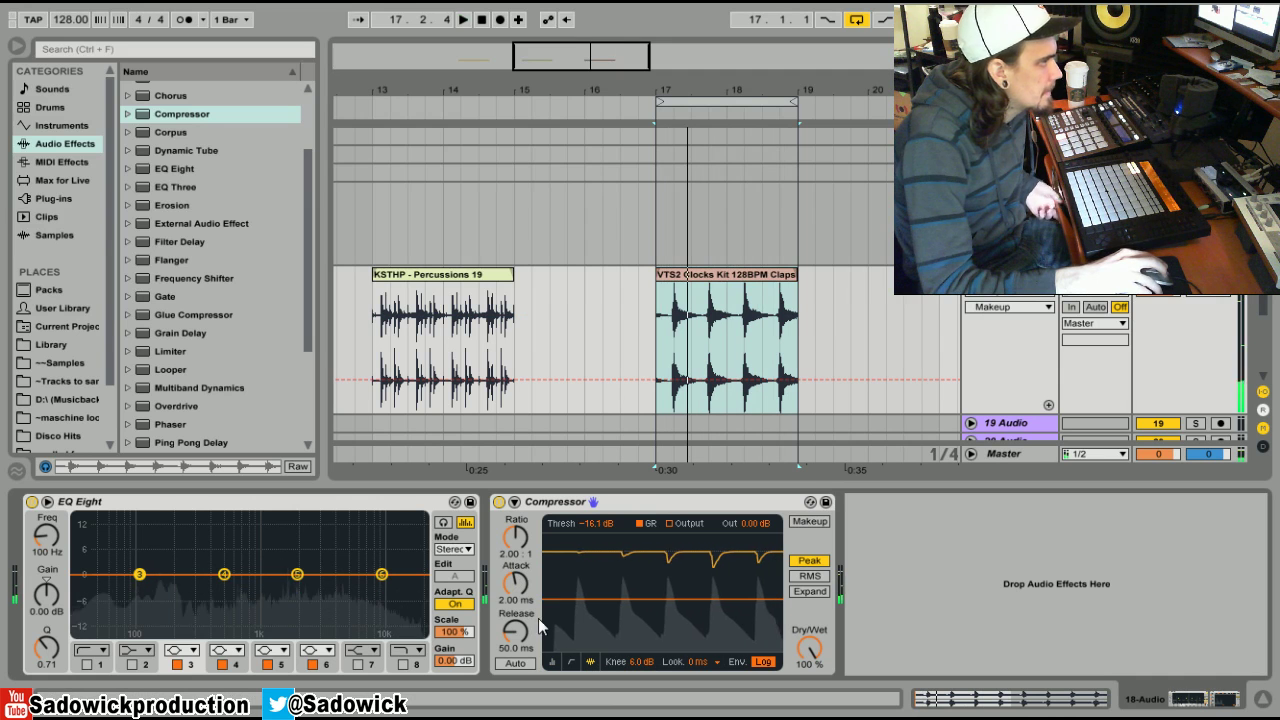
key(space)
- Set the Compressor's release to 146 ms and its attack to 0.01 ms, and play the Claps loop
drag(516, 632, 516, 612)
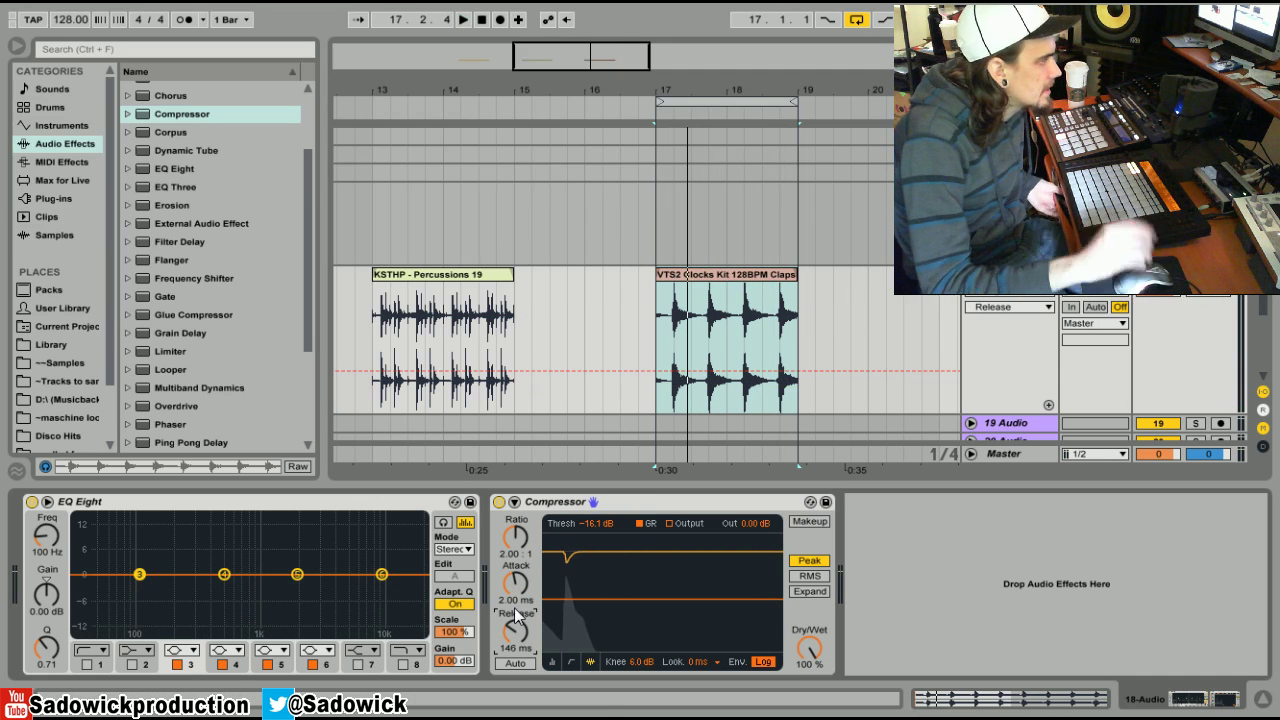
drag(521, 605, 527, 540)
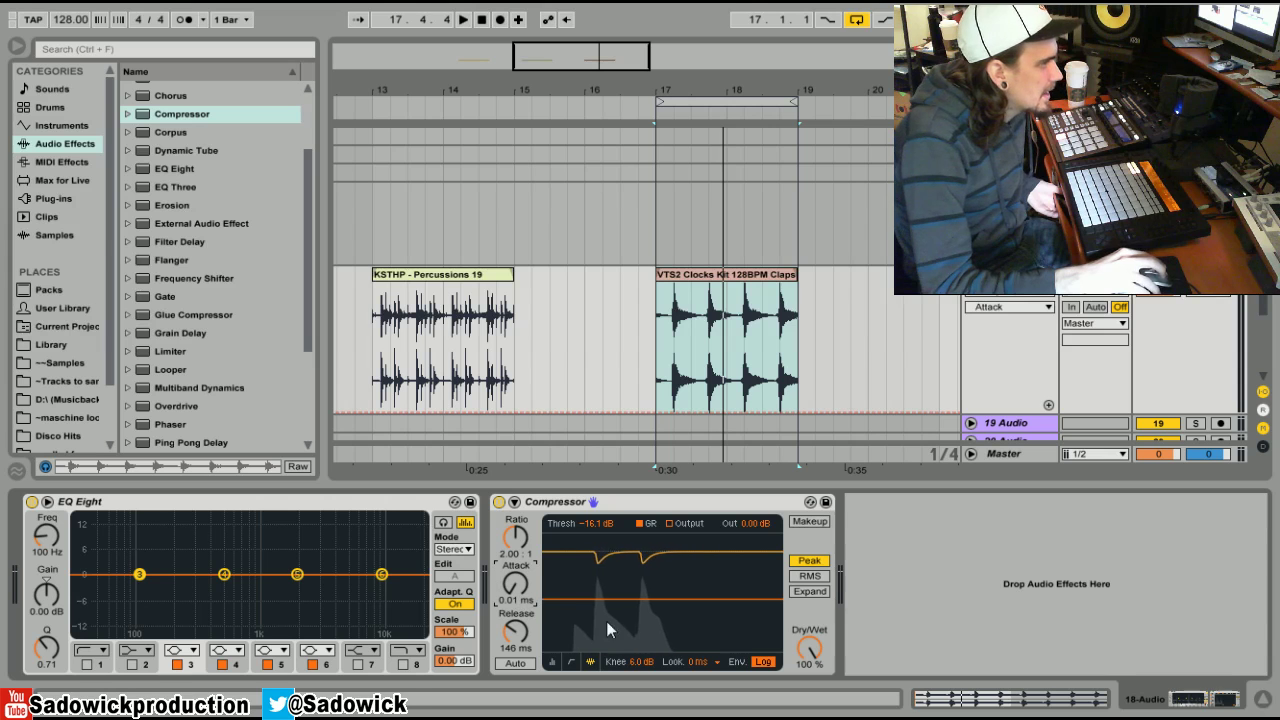
key(space)
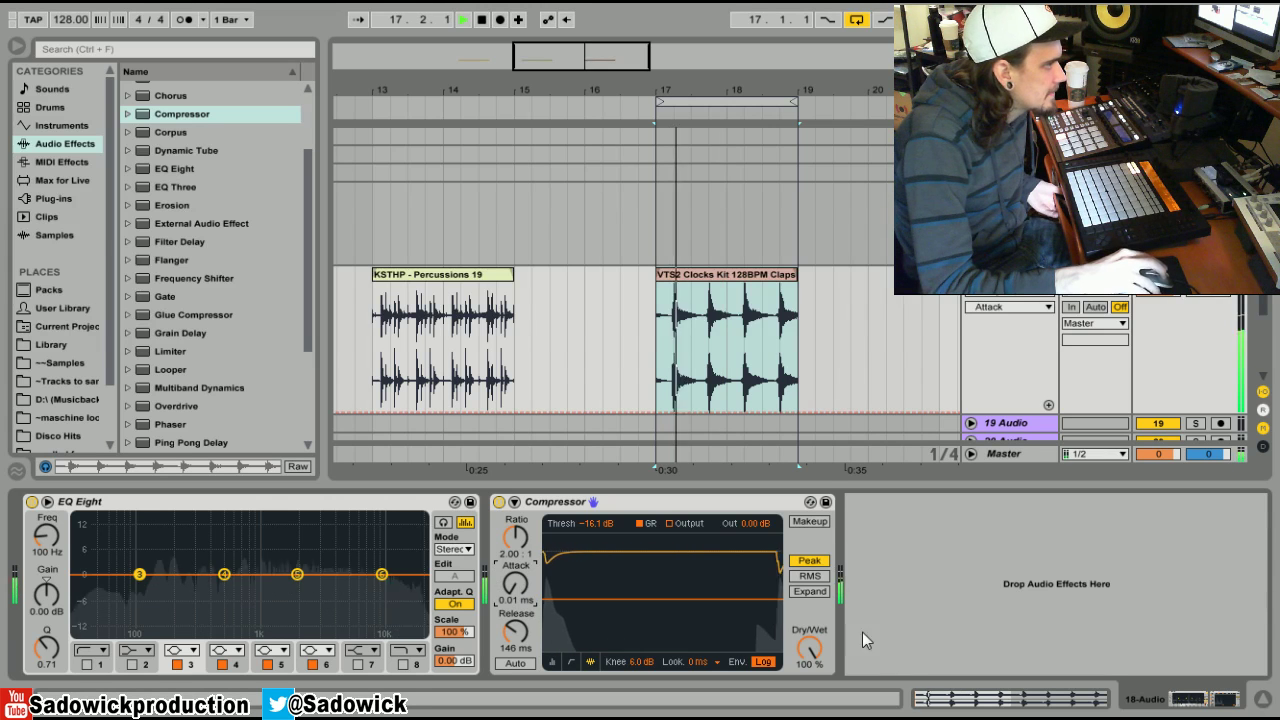
- Lower the Compressor's threshold to -27.0 dB on the playing Claps loop, and bring it back up to -23.5 dB
drag(743, 600, 743, 611)
drag(600, 609, 745, 621)
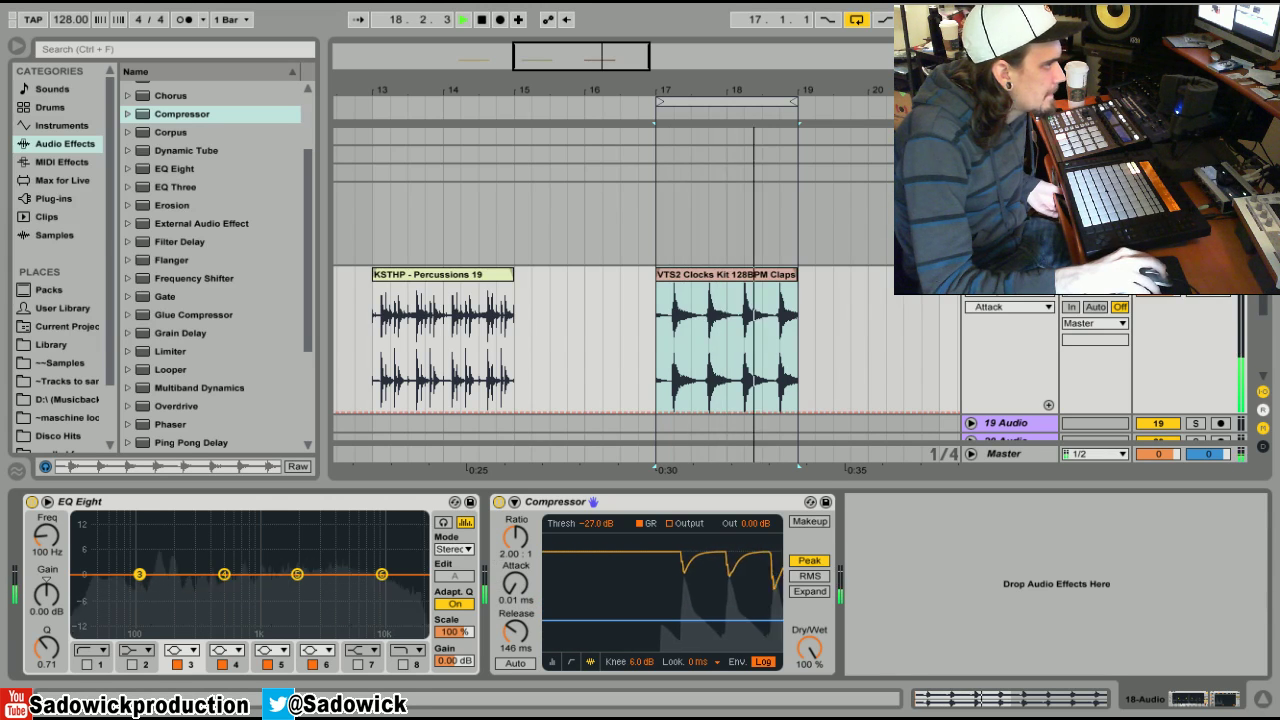
key(space)
drag(677, 621, 675, 615)
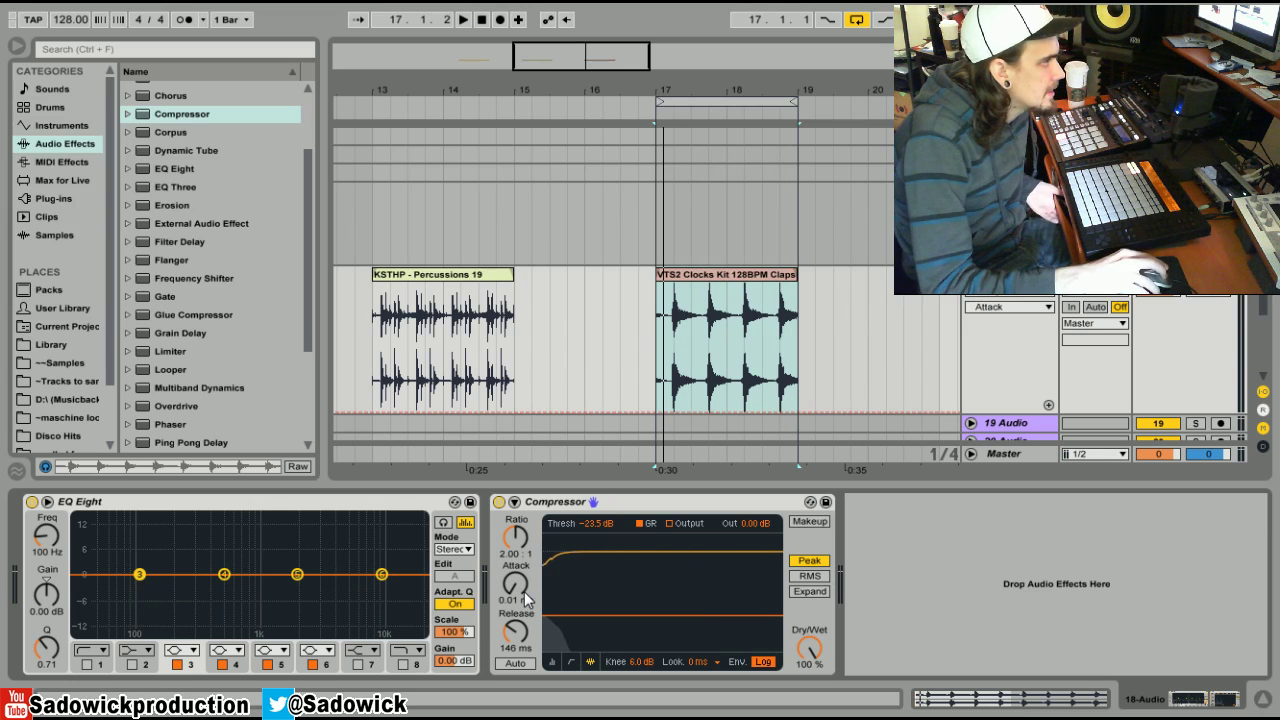
- Set the Compressor's ratio to inf : 1 and raise its threshold to -15.8 dB while the Claps loop plays
key(space)
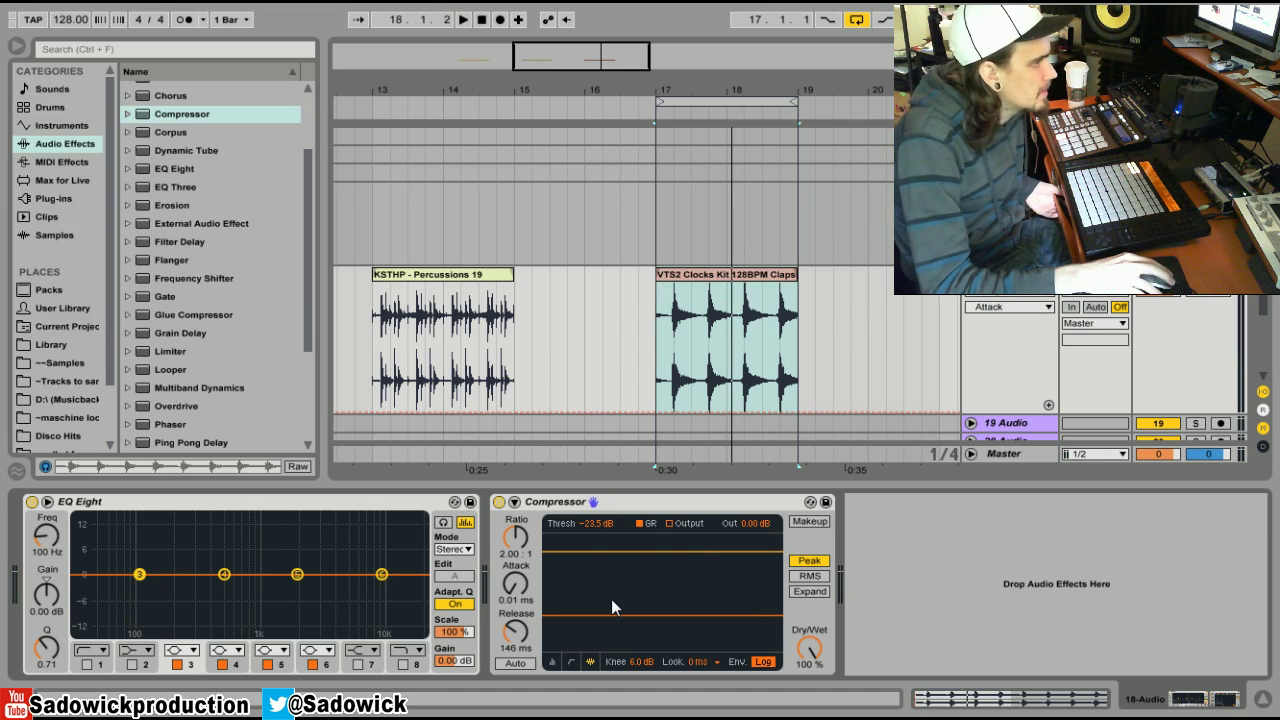
key(space)
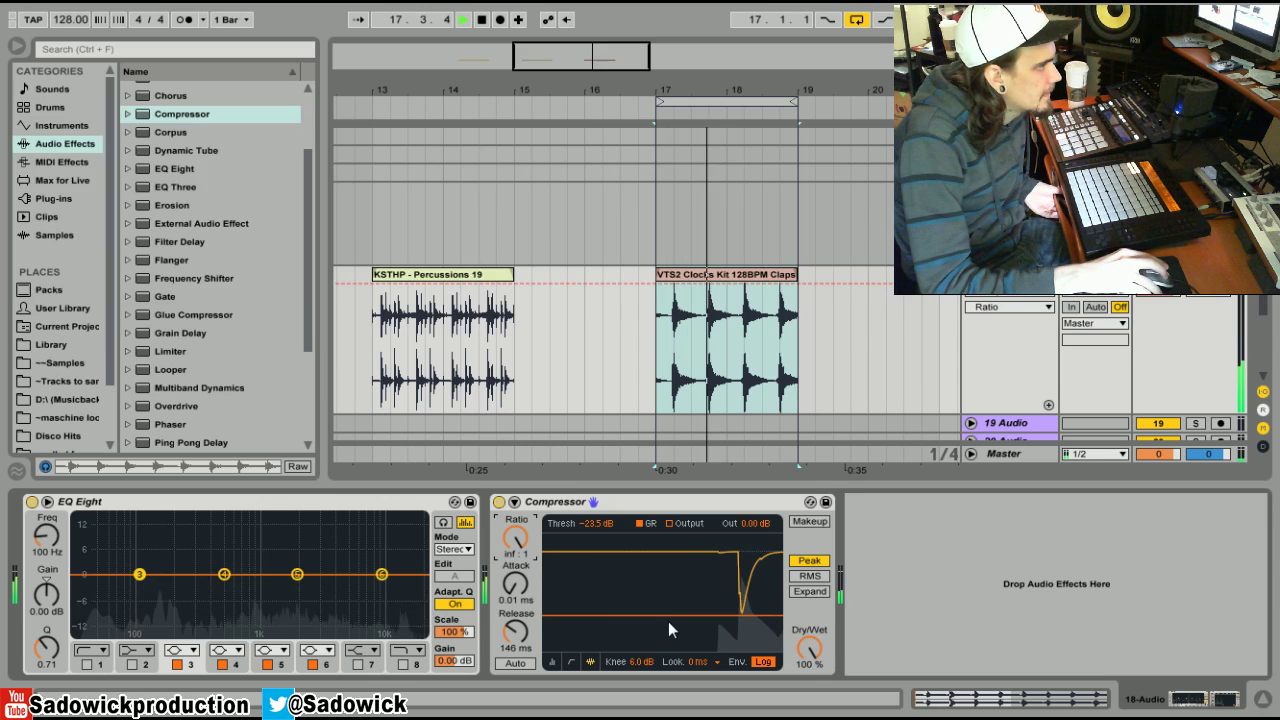
drag(670, 617, 670, 597)
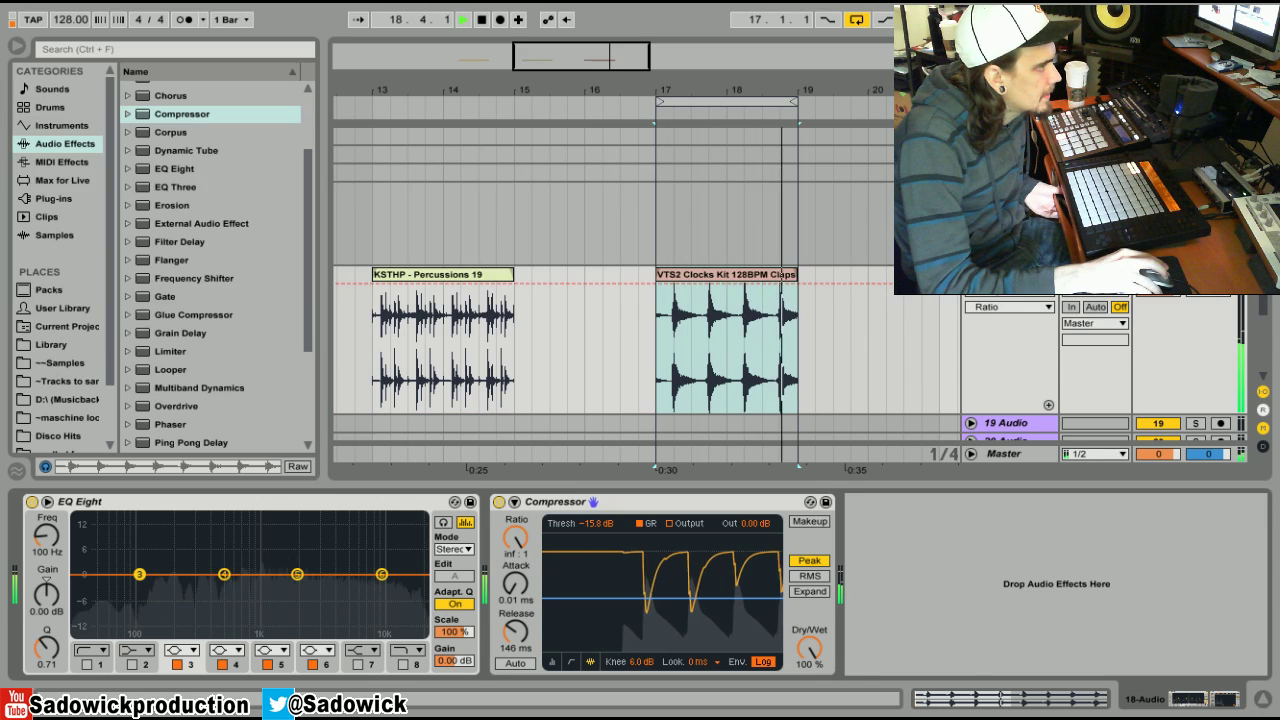
- Set the Compressor's attack to 0.88 ms while the Claps loop plays, and stop playback
key(space)
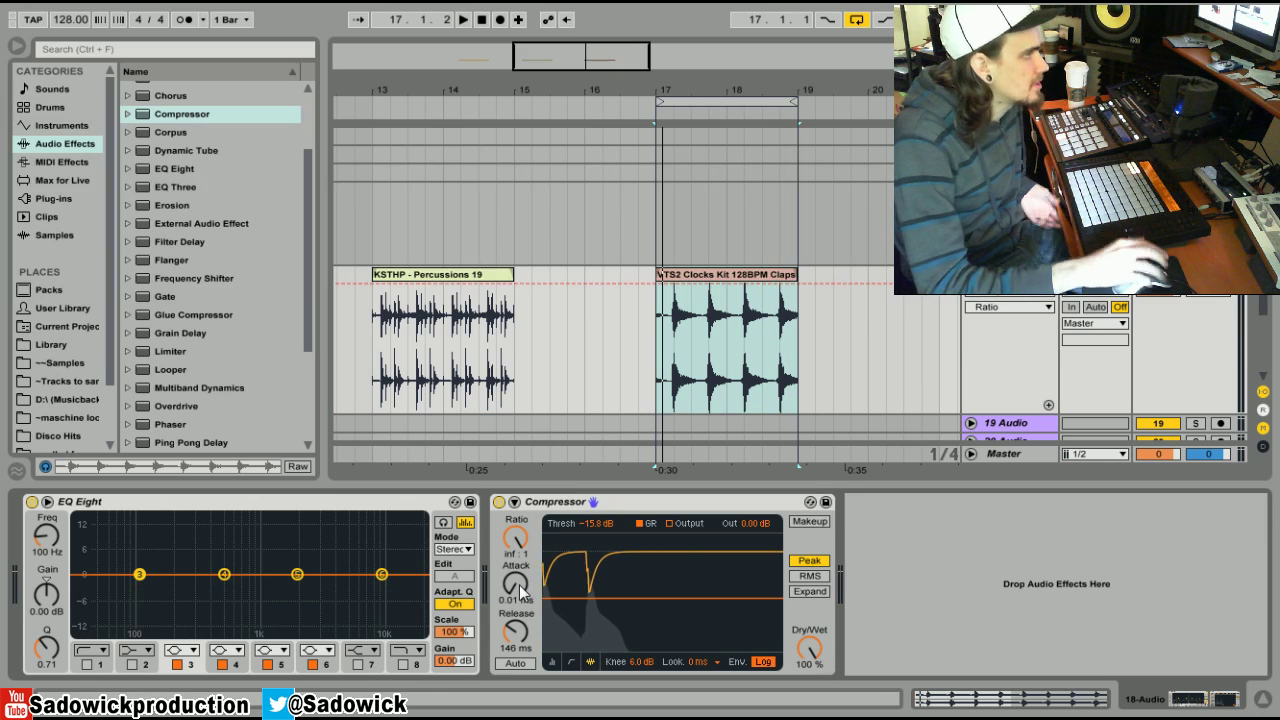
key(space)
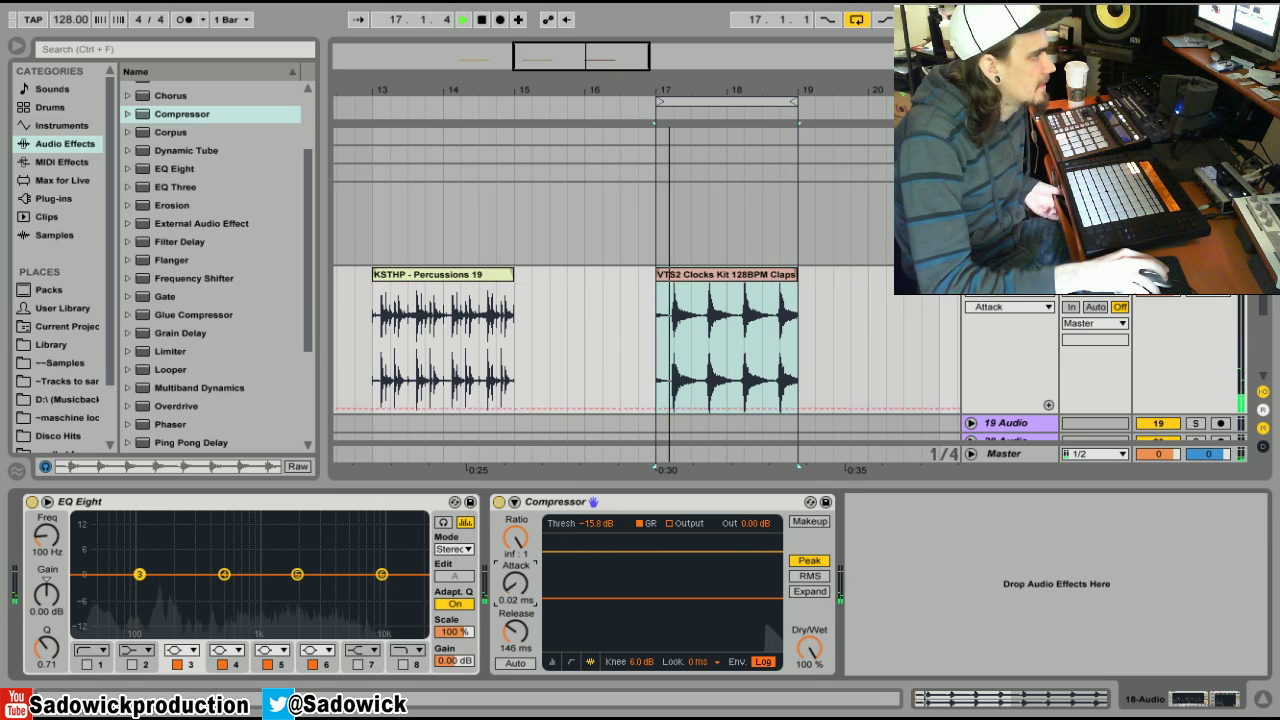
mouse_move(517, 587)
mouse_down()
mouse_move(517, 575)
mouse_move(517, 602)
mouse_up()
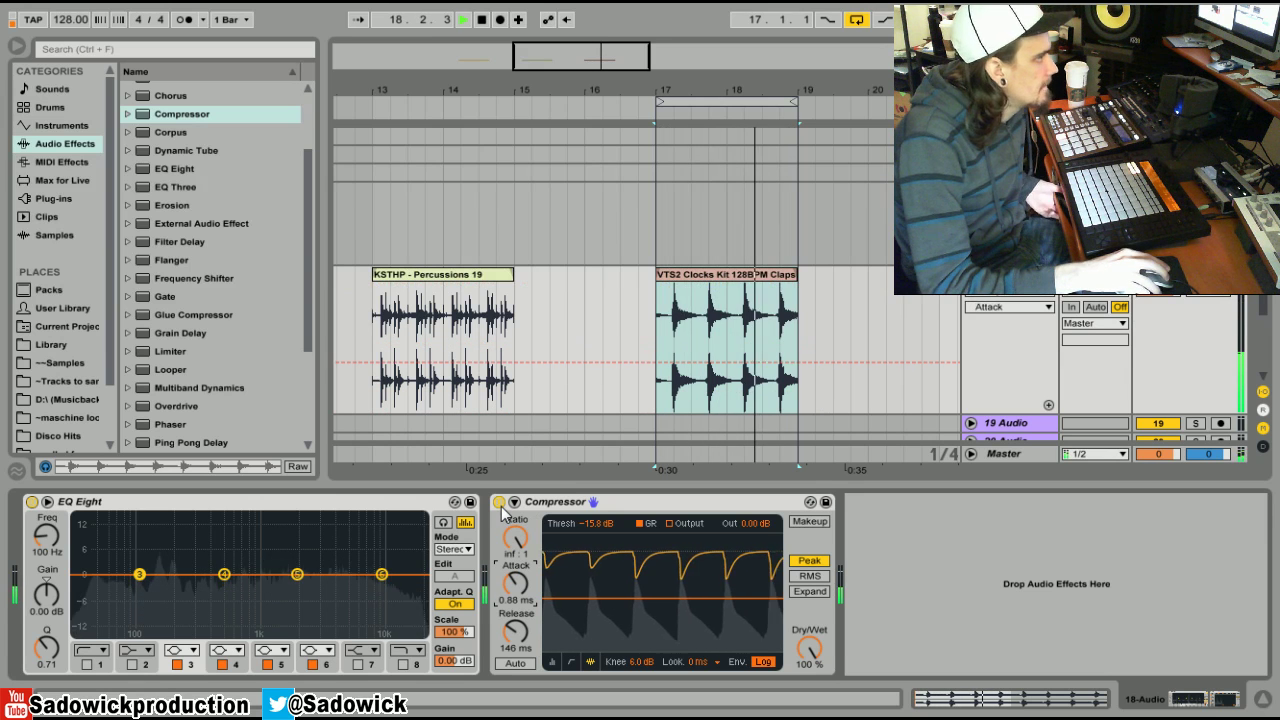
key(space)
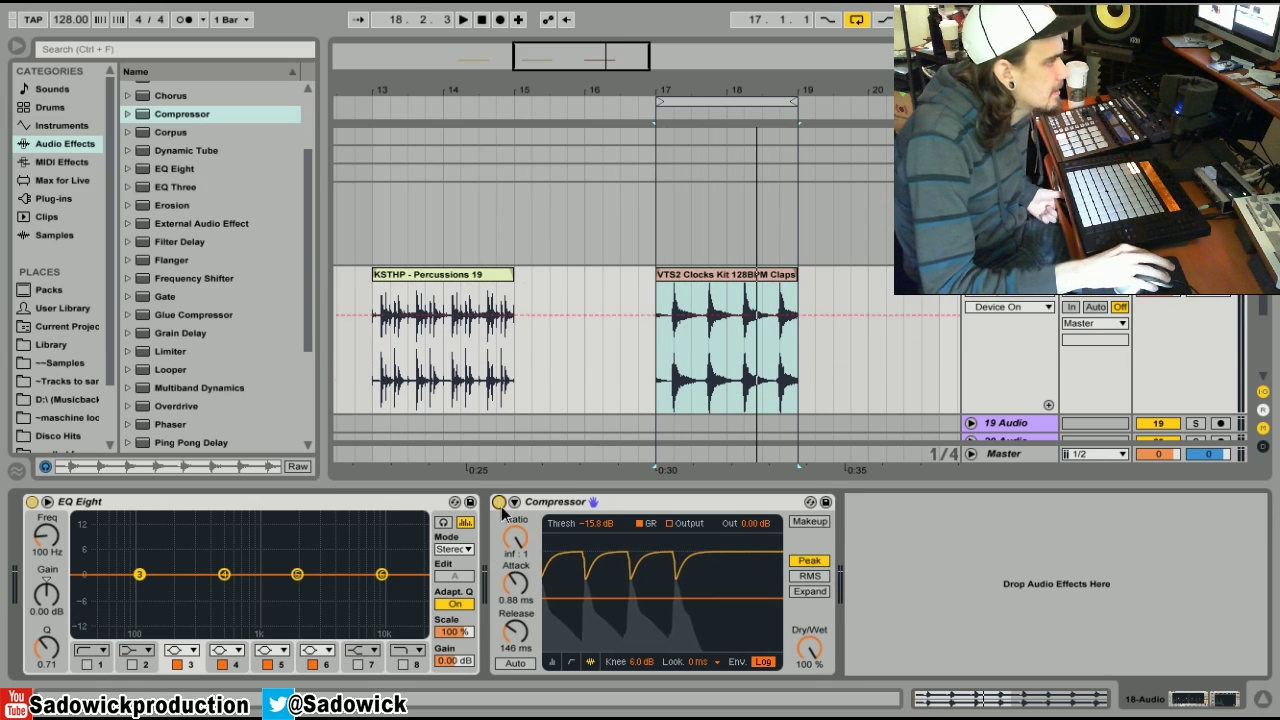
- Compare the Claps loop by playing it with the Compressor turned off and with it turned back on
click(499, 502)
key(space)
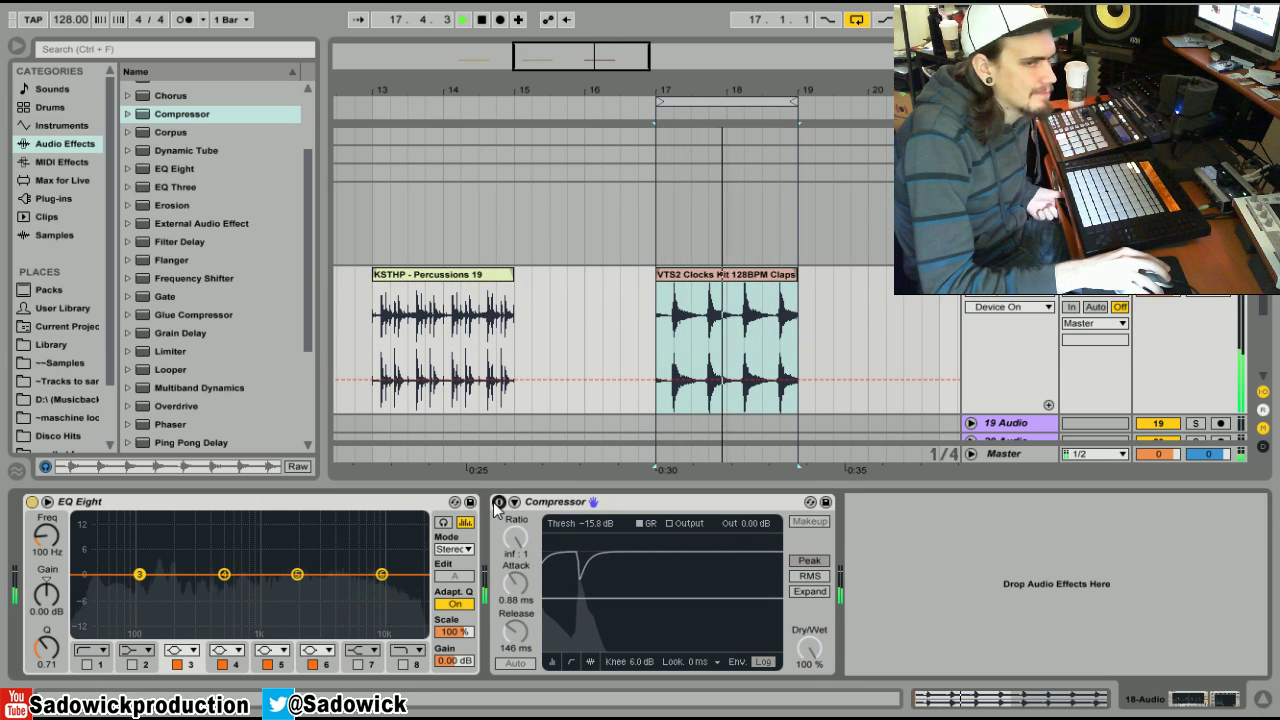
key(space)
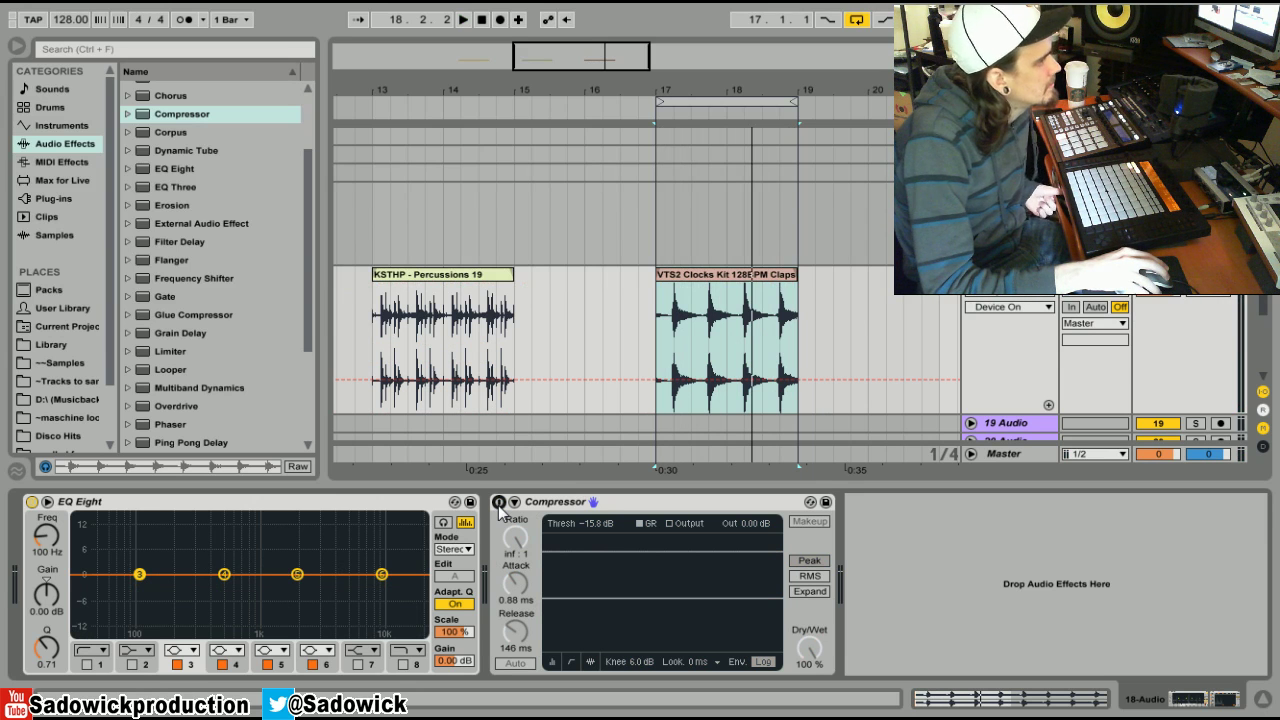
click(499, 502)
key(space)
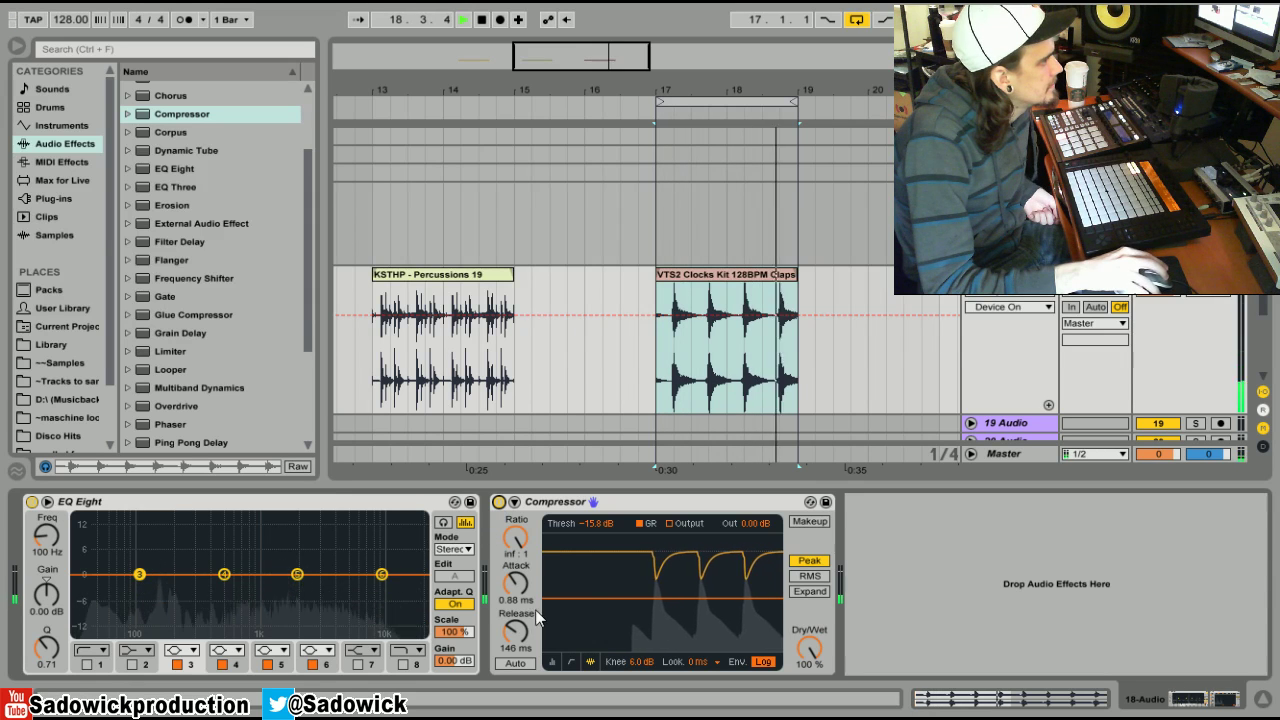
- Raise the Compressor's attack to 3.16 ms and toggle the device's on/off state to compare the sound on the playing Claps loop
mouse_move(516, 583)
mouse_down()
mouse_move(516, 545)
mouse_move(516, 566)
mouse_up()
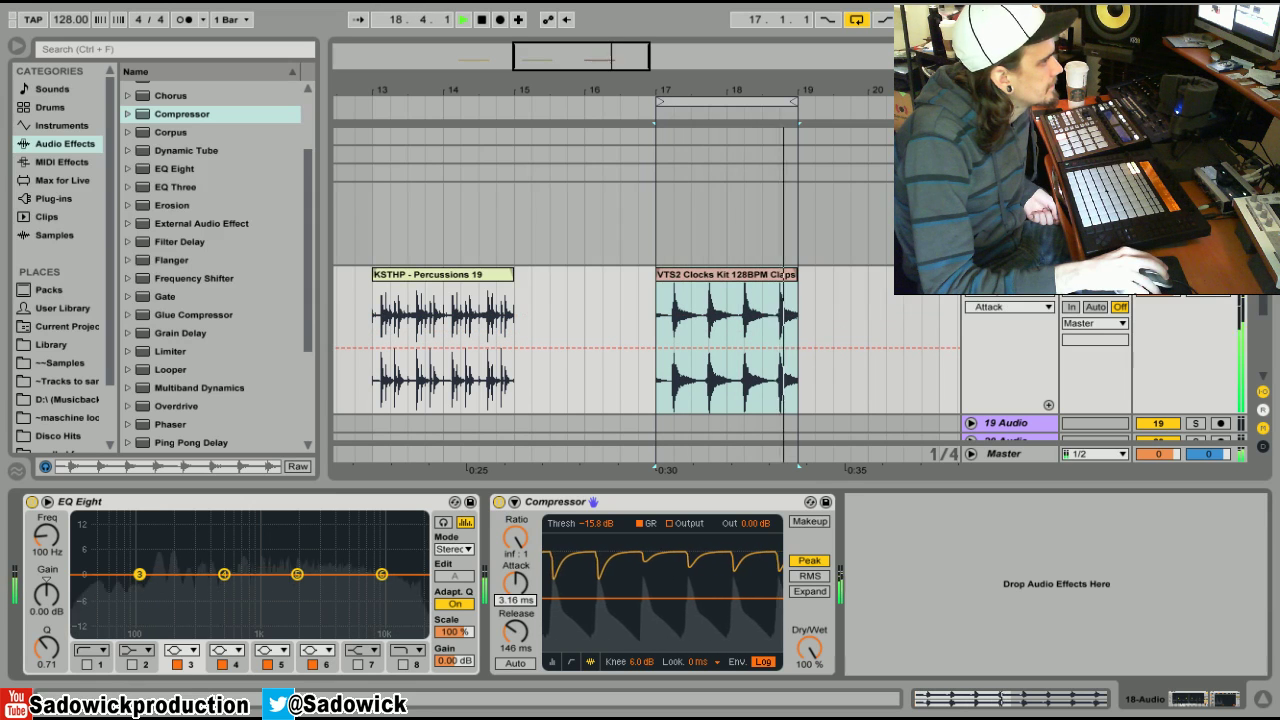
click(499, 502)
click(499, 502)
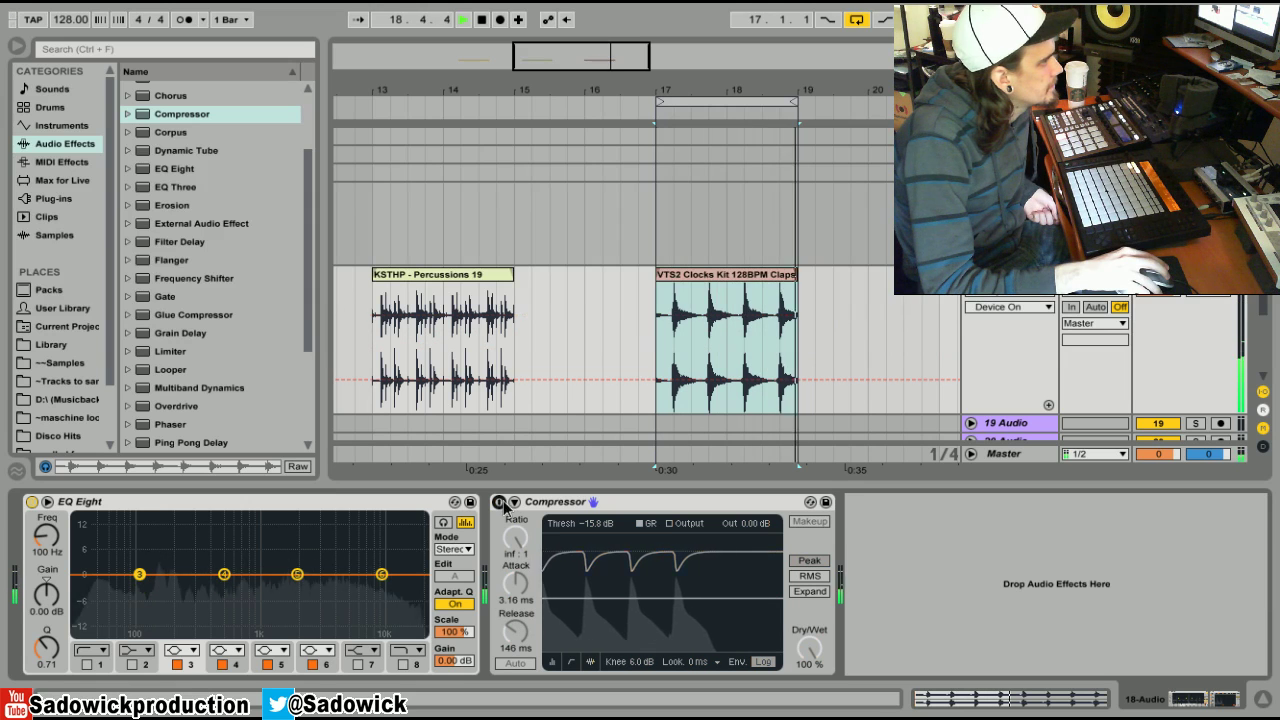